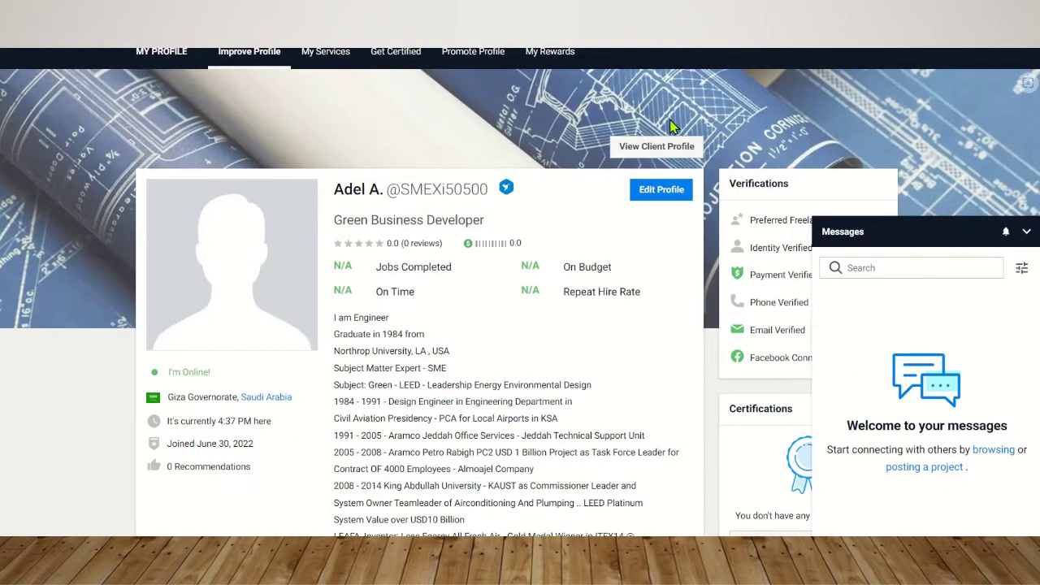
Step: Review the freelancer profile, its client view and the Facebook entry in the verifications list
scroll(681, 117, down, 5)
scroll(681, 117, up, 7)
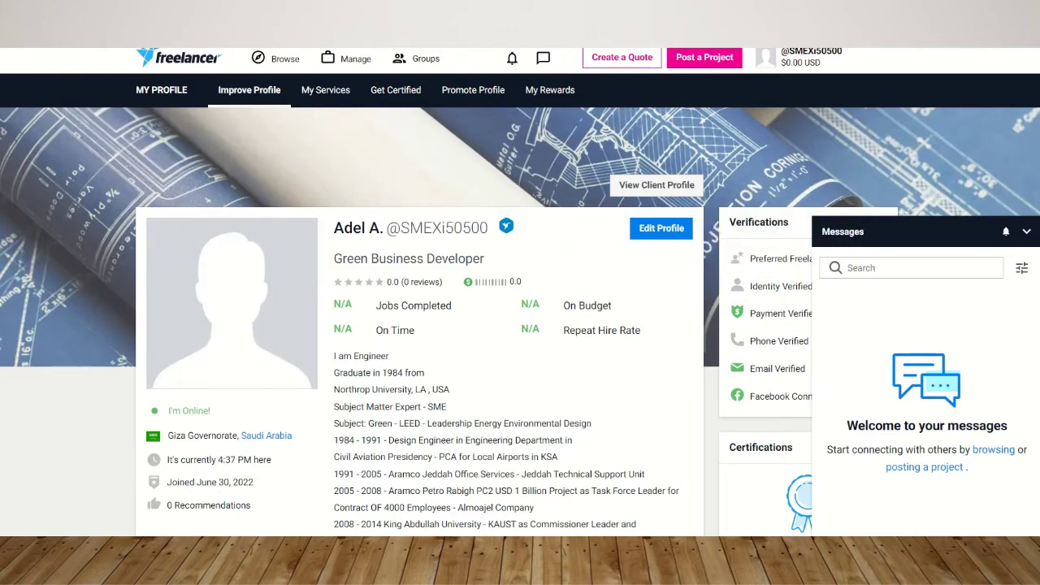
scroll(679, 293, down, 1)
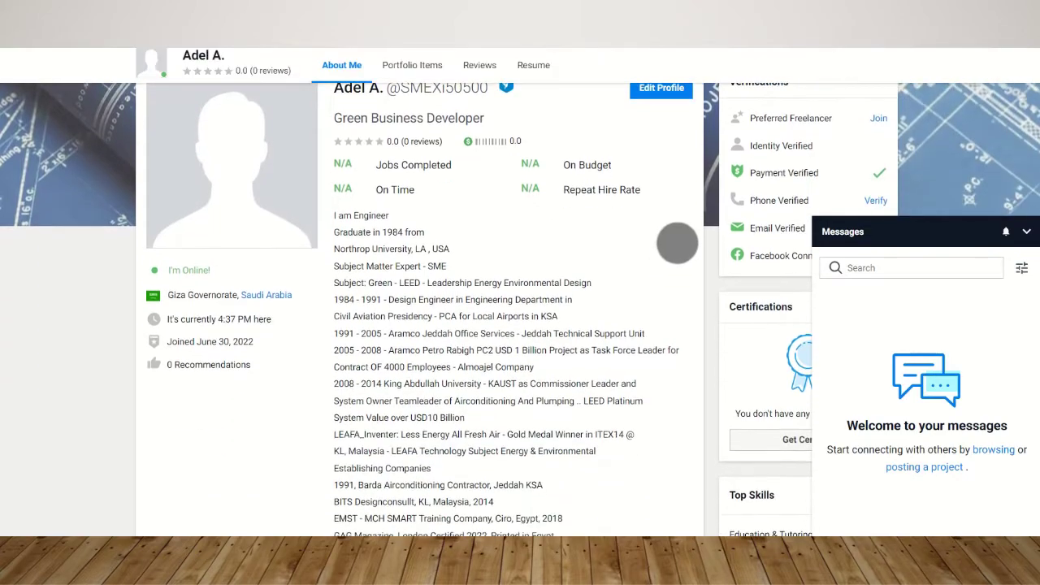
scroll(679, 292, up, 1)
drag(684, 259, 655, 389)
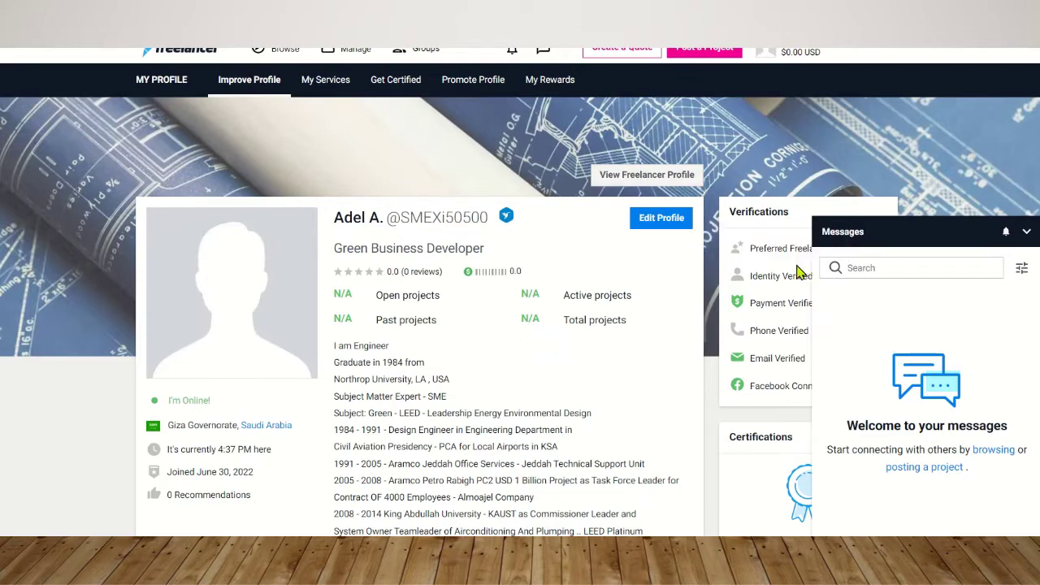
mouse_move(772, 316)
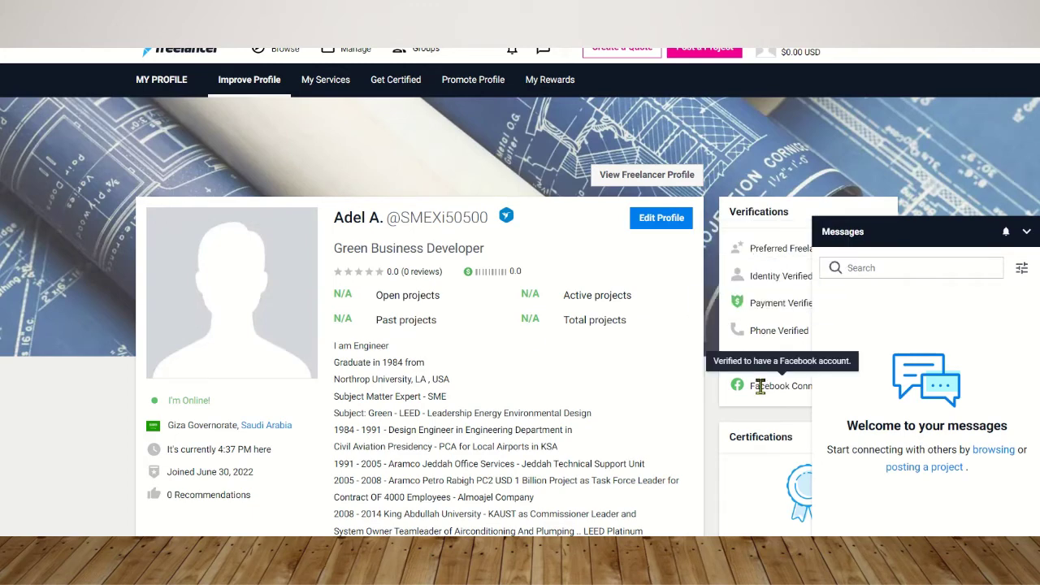
Step: Open My Rewards, collapse the messages window, and review the overview's level, badges, recent achievements and leaderboard
click(550, 79)
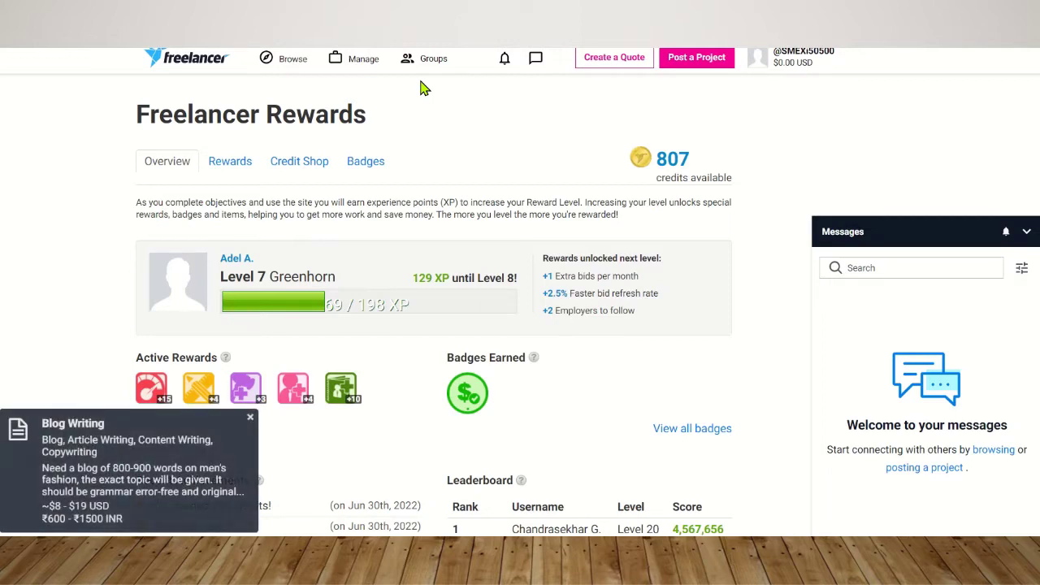
scroll(427, 116, down, 5)
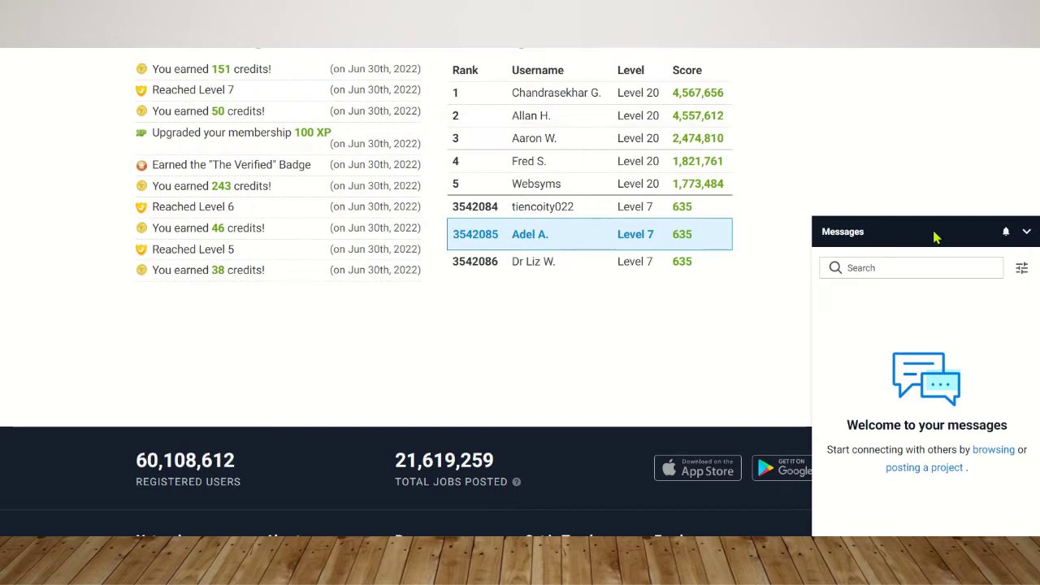
click(1021, 232)
scroll(776, 246, up, 5)
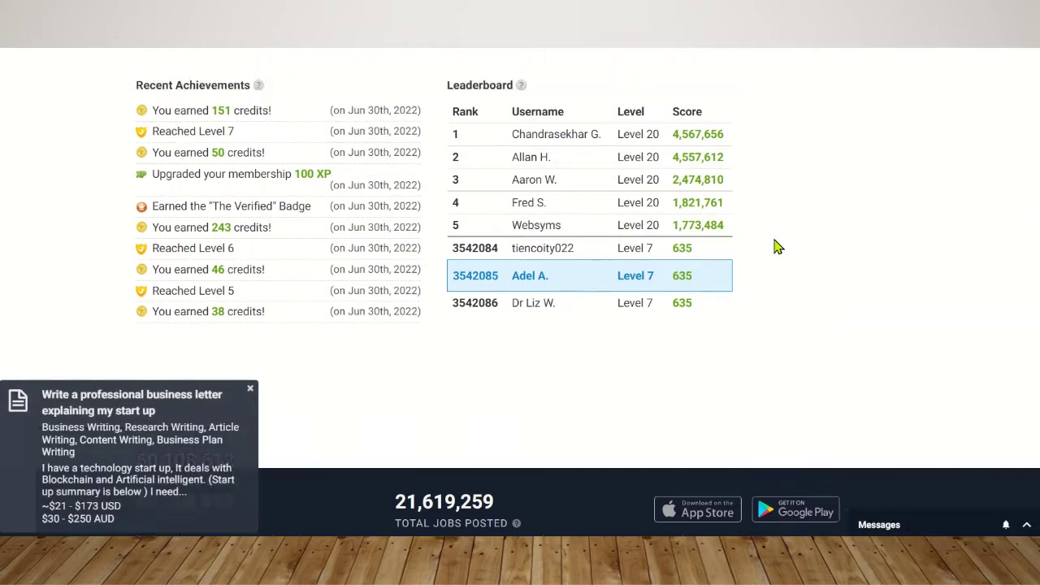
scroll(776, 246, down, 5)
scroll(776, 246, up, 5)
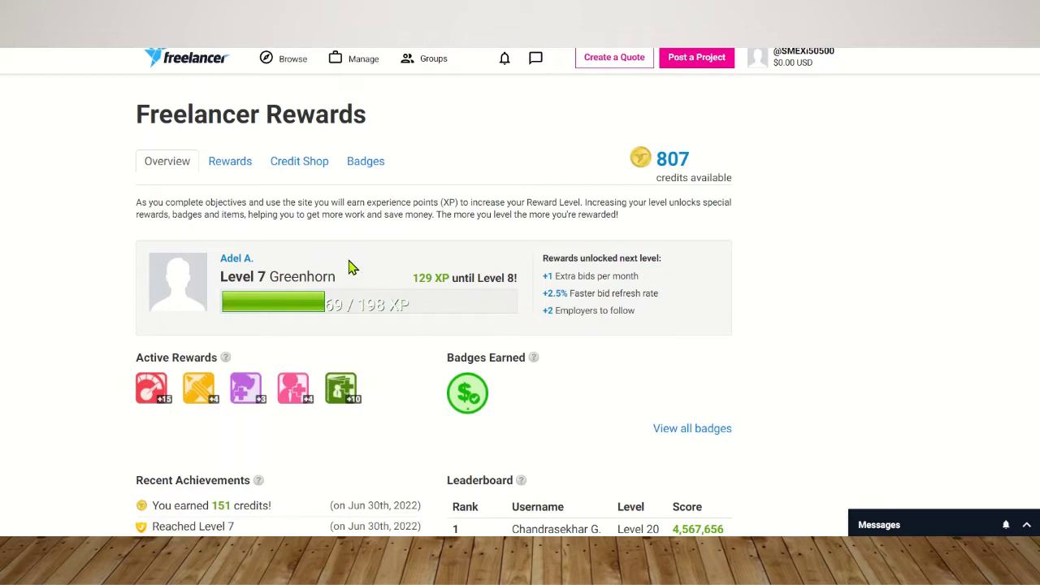
Step: View the account's current reward benefits and rewards inventory
click(242, 172)
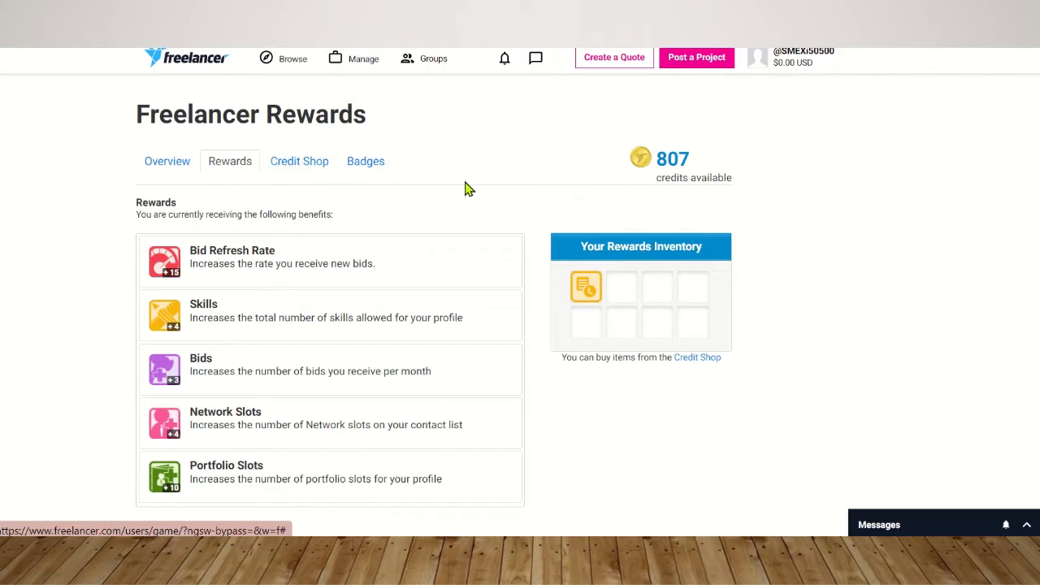
scroll(467, 189, down, 5)
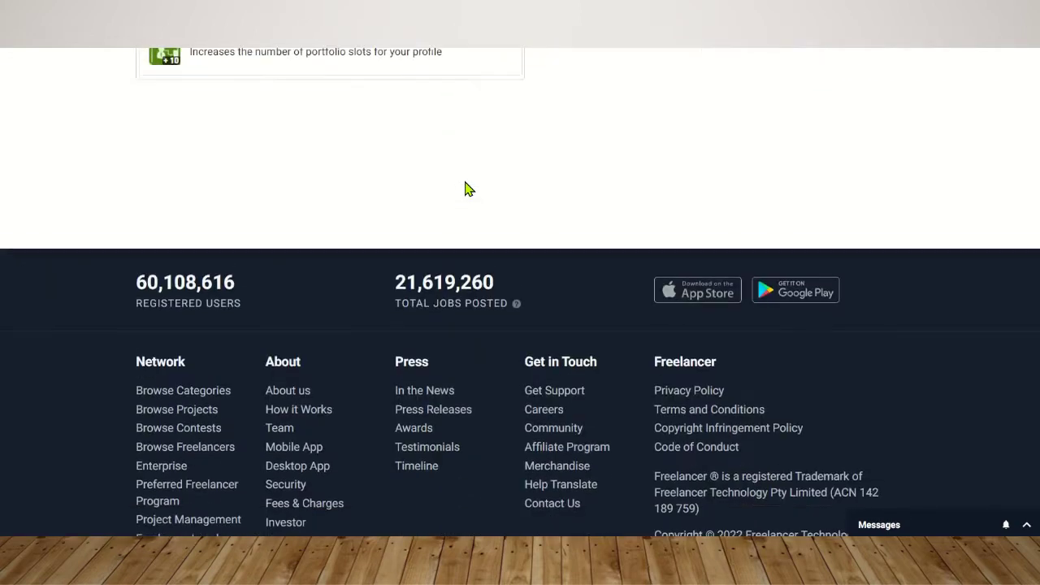
scroll(467, 189, up, 5)
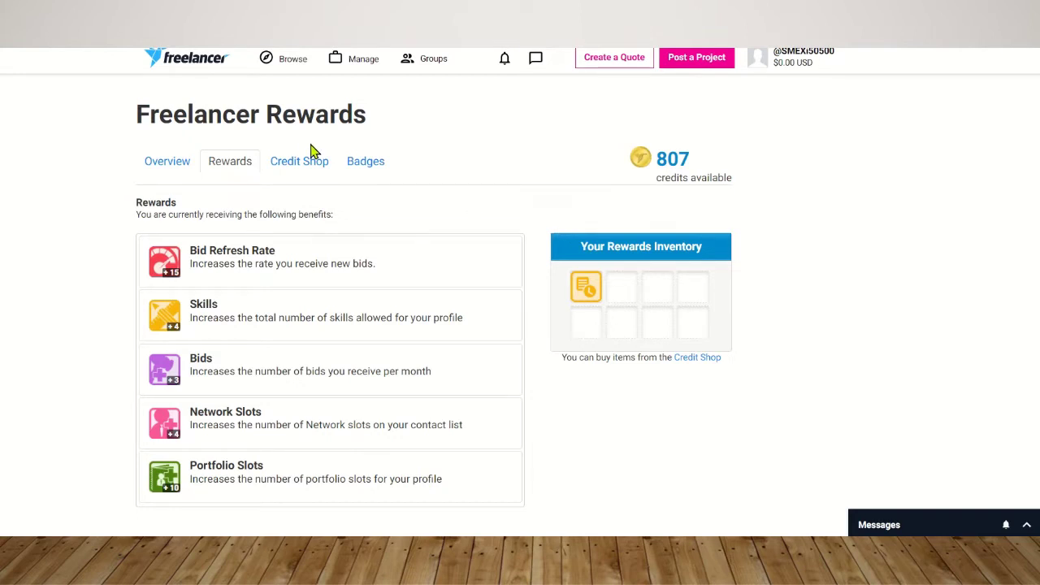
Step: Open the Freelancer Onboarding group and look through the posts and comments in its feed
click(437, 65)
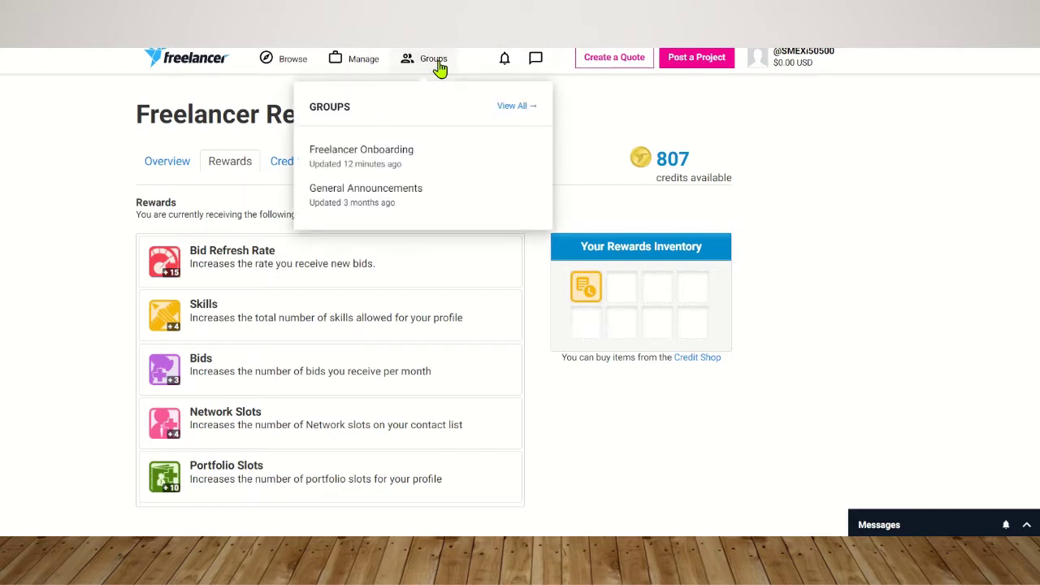
click(351, 163)
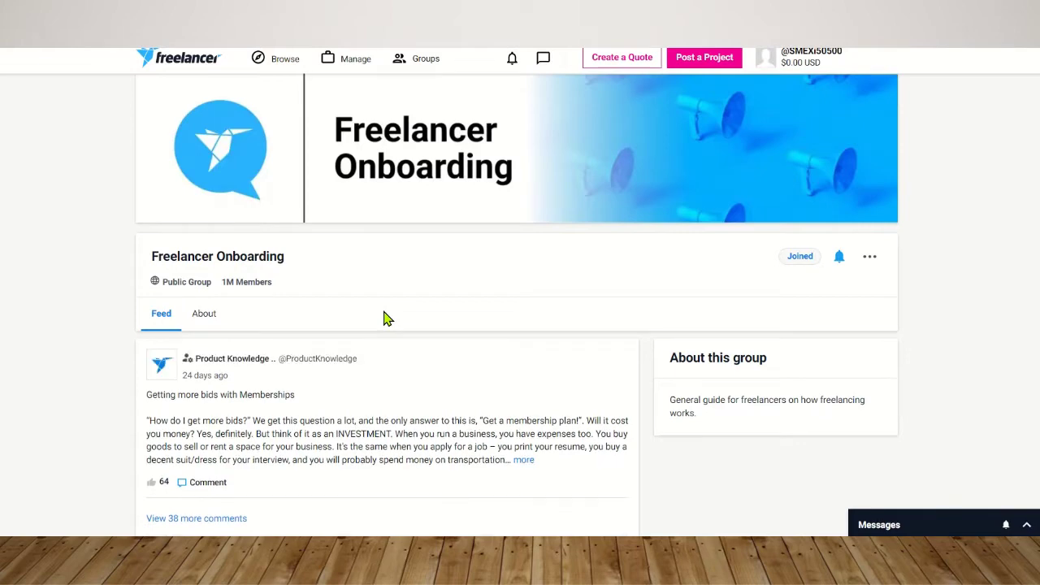
scroll(387, 318, down, 5)
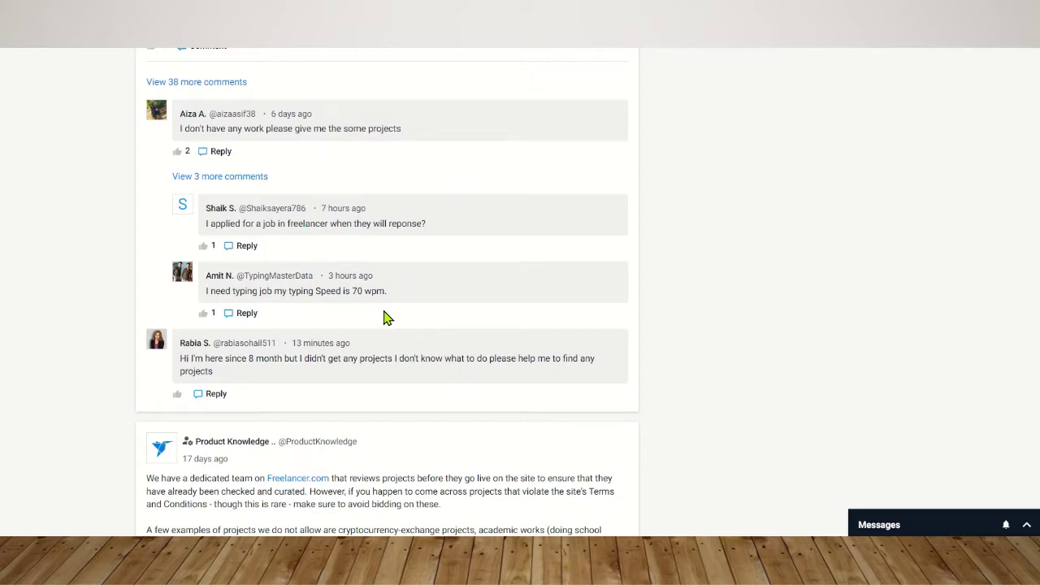
scroll(386, 317, up, 5)
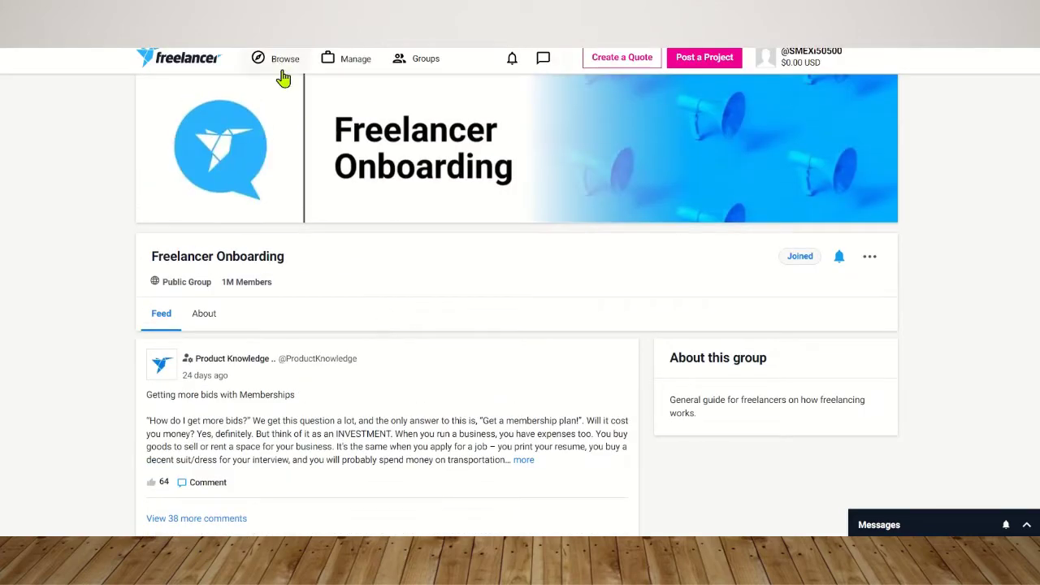
Step: Browse the available projects and look through the first page of results and the skill filters
click(288, 70)
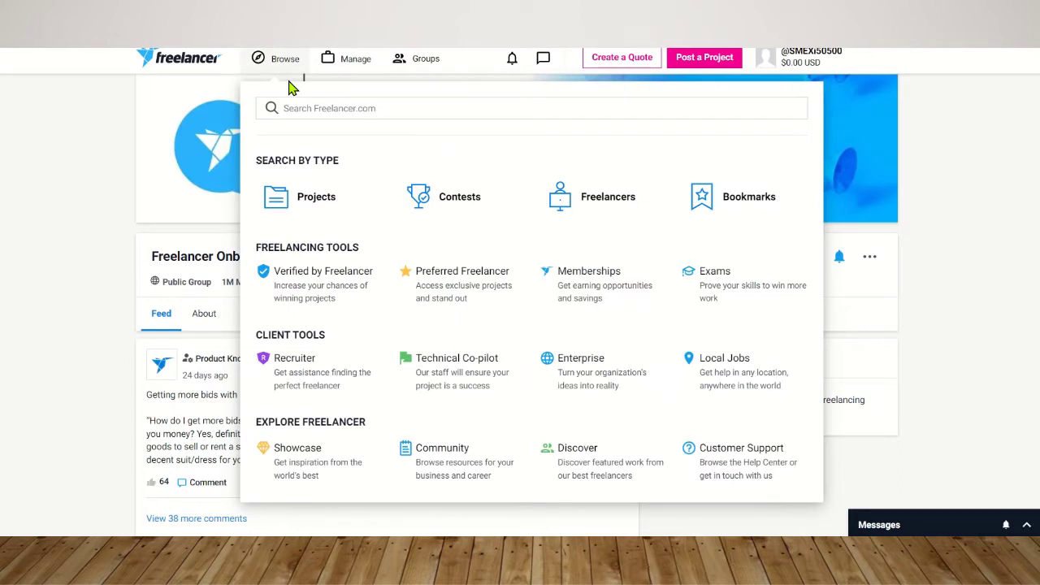
click(314, 200)
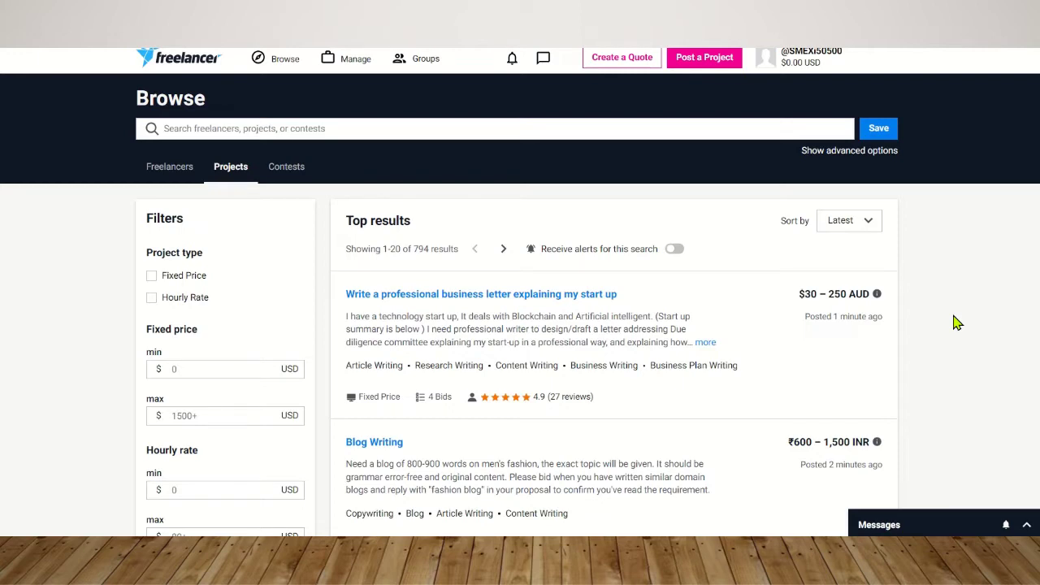
scroll(955, 323, down, 5)
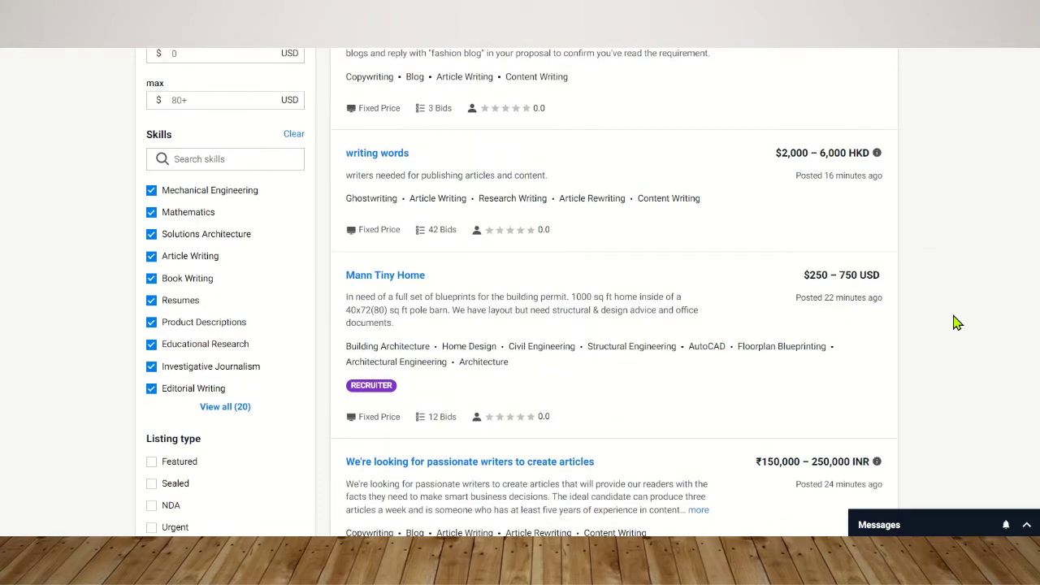
scroll(955, 323, down, 10)
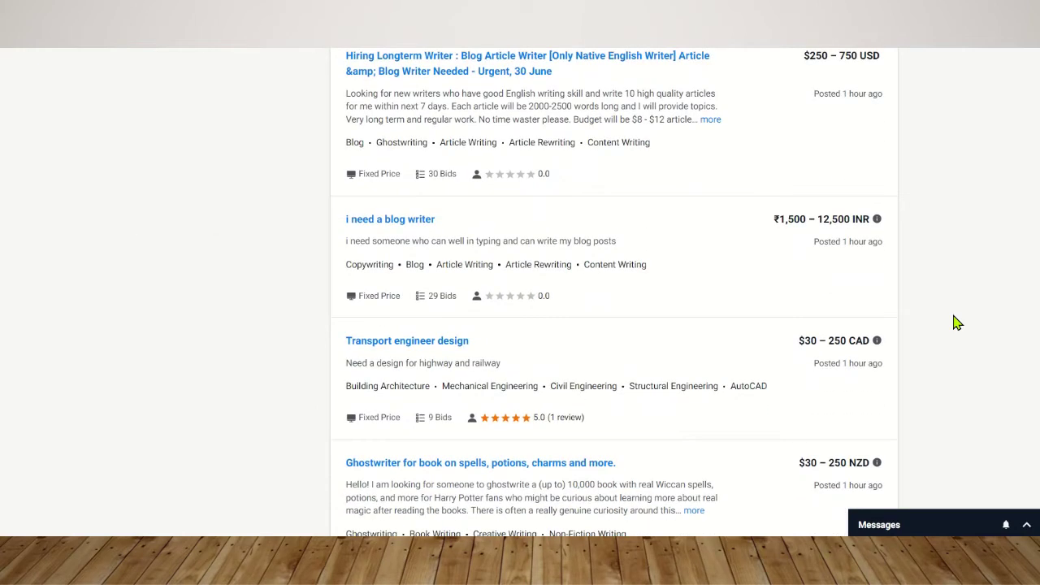
scroll(955, 323, down, 5)
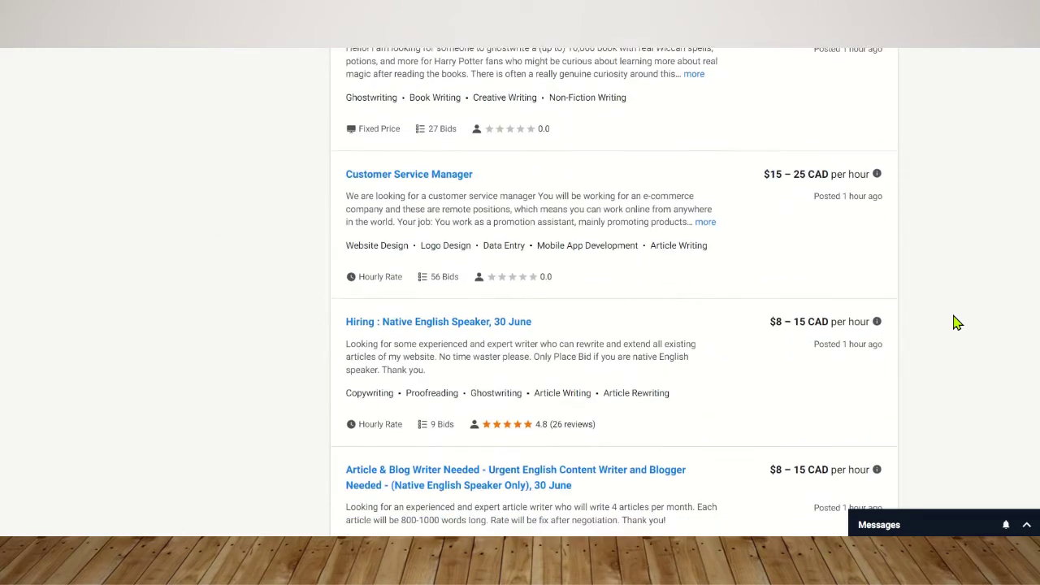
scroll(955, 322, down, 10)
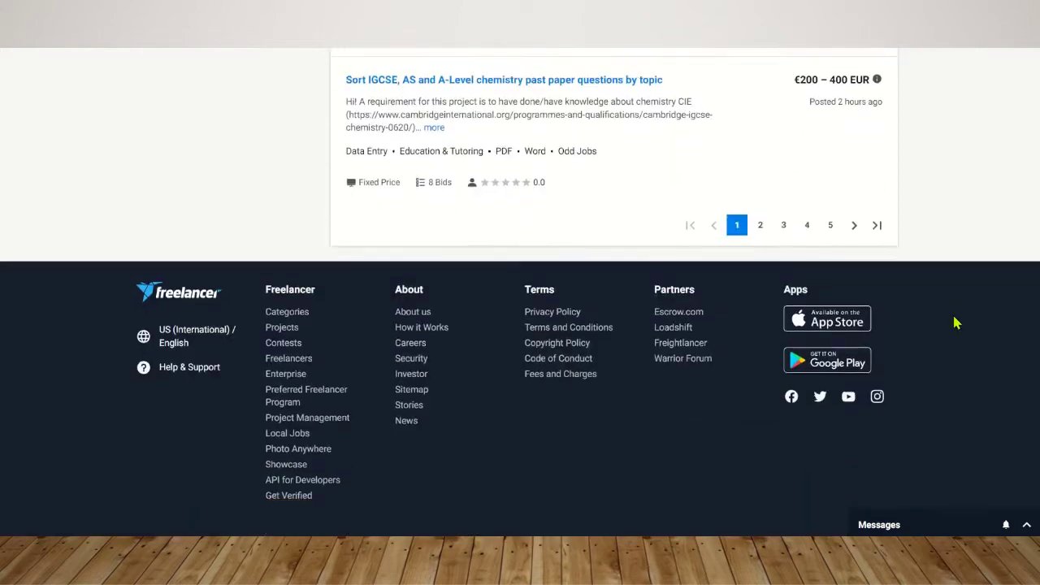
scroll(955, 323, up, 2)
scroll(955, 322, up, 20)
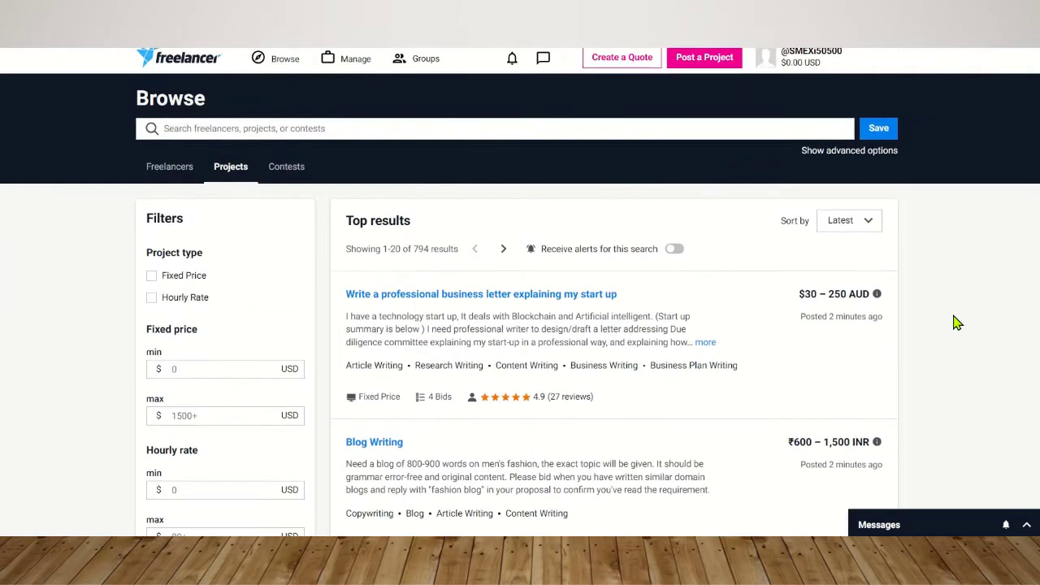
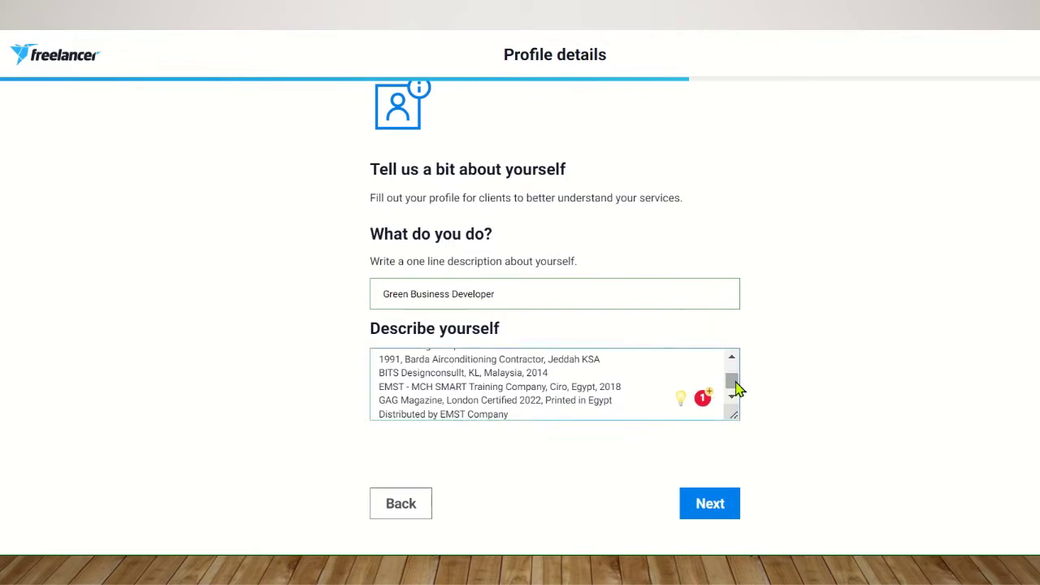
Step: Read the whole self-description in the profile details from its beginning, and continue to the languages and date of birth questions
drag(734, 384, 732, 366)
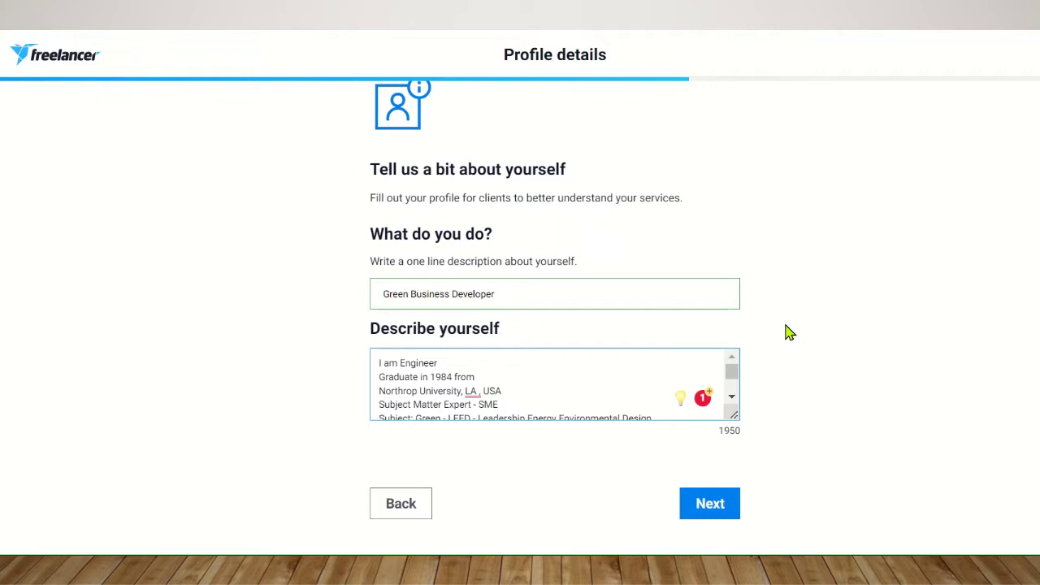
click(732, 398)
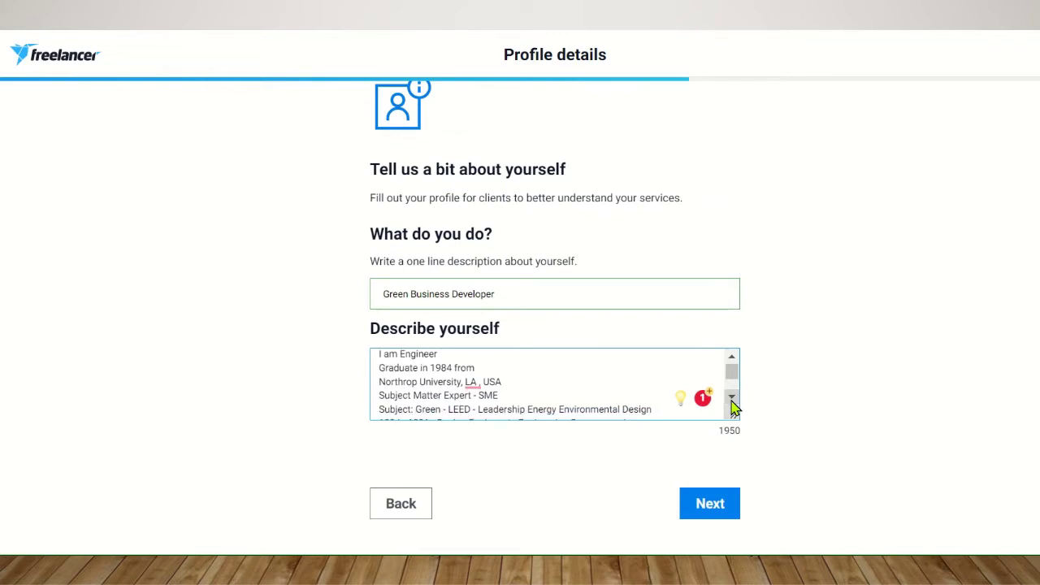
click(732, 398)
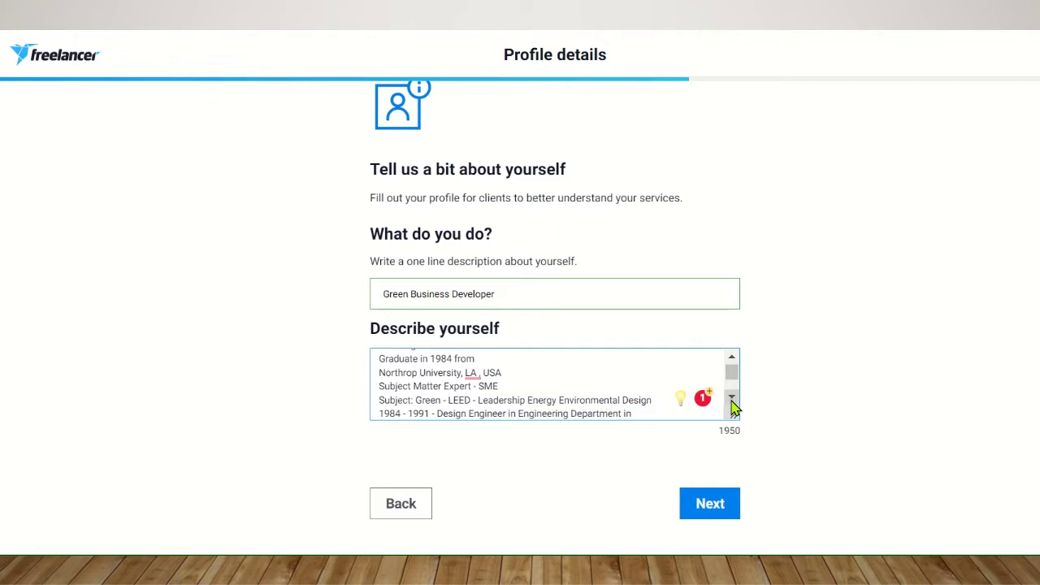
click(732, 398)
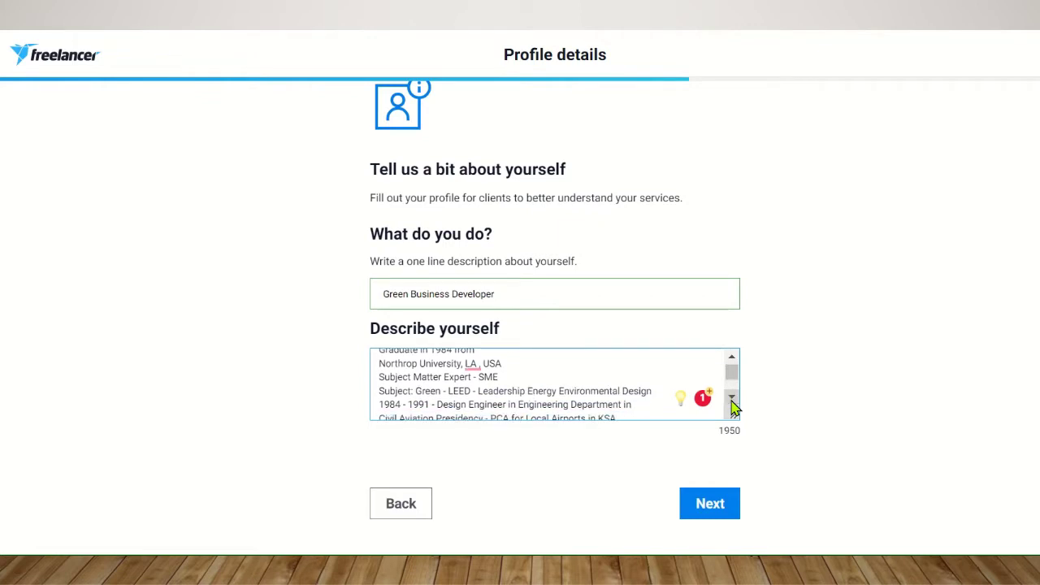
click(732, 398)
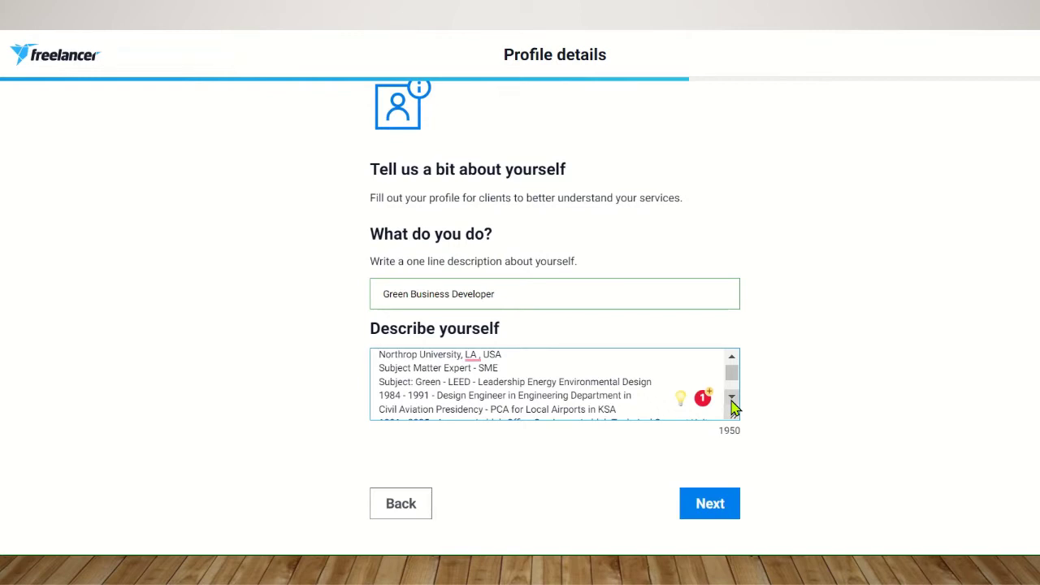
click(731, 399)
click(731, 399)
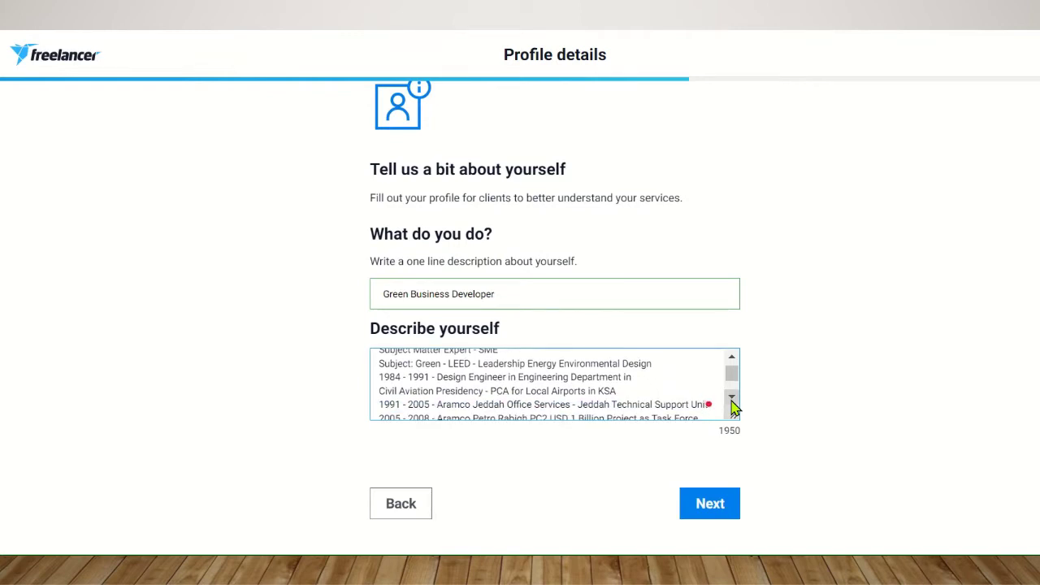
click(731, 399)
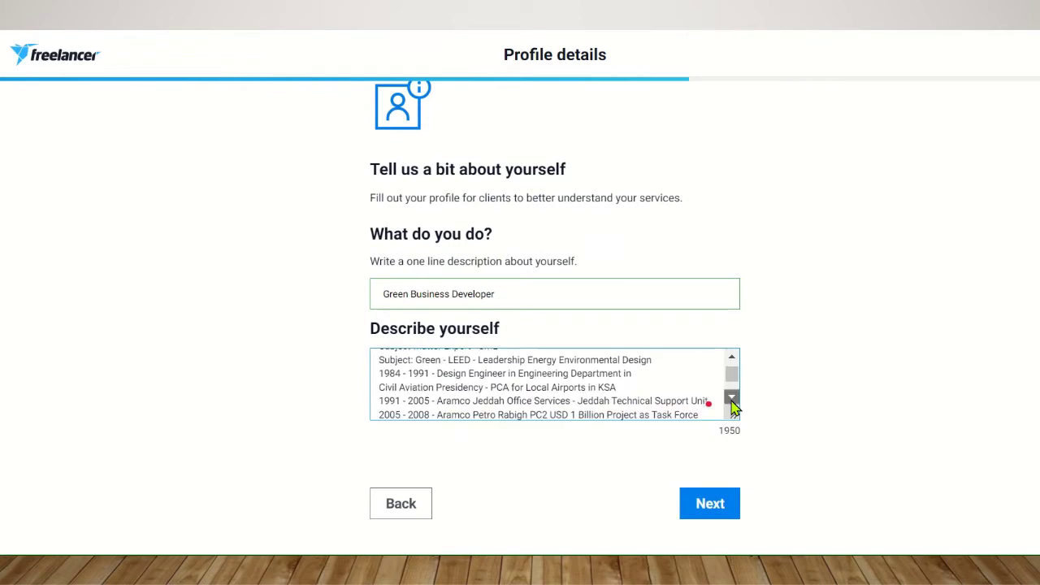
click(732, 399)
click(731, 398)
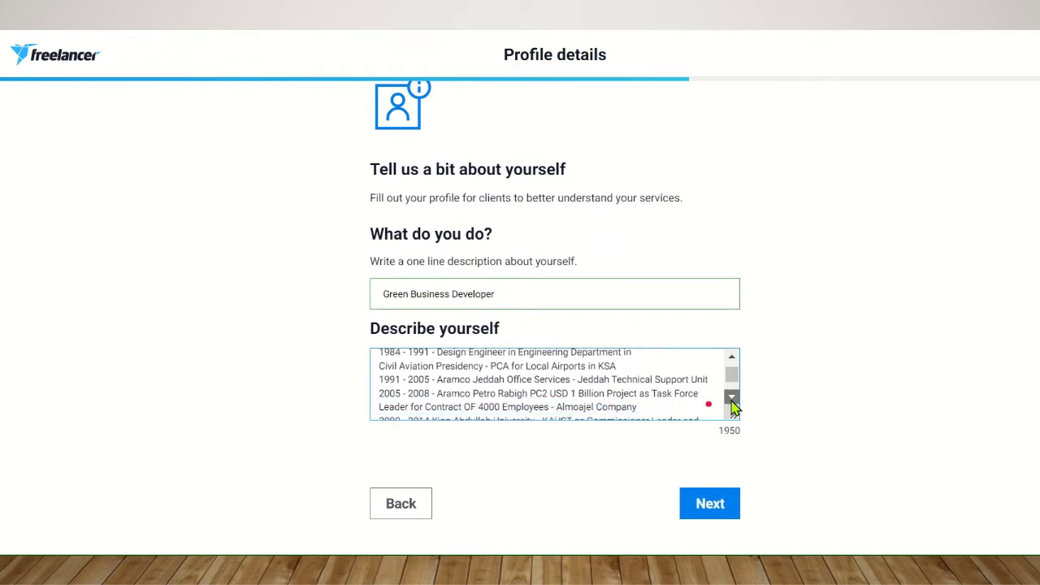
click(731, 399)
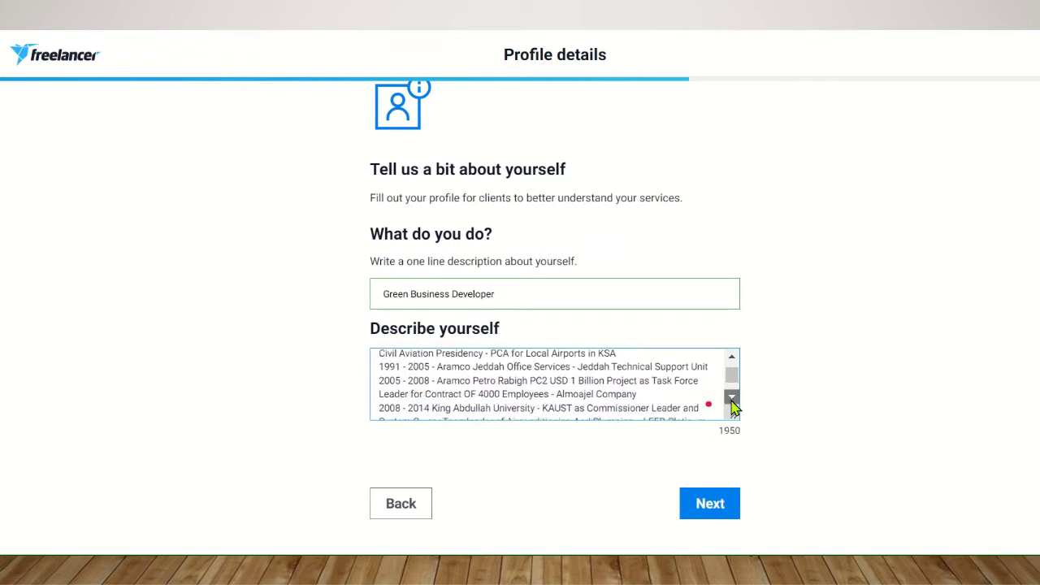
click(731, 399)
click(731, 399)
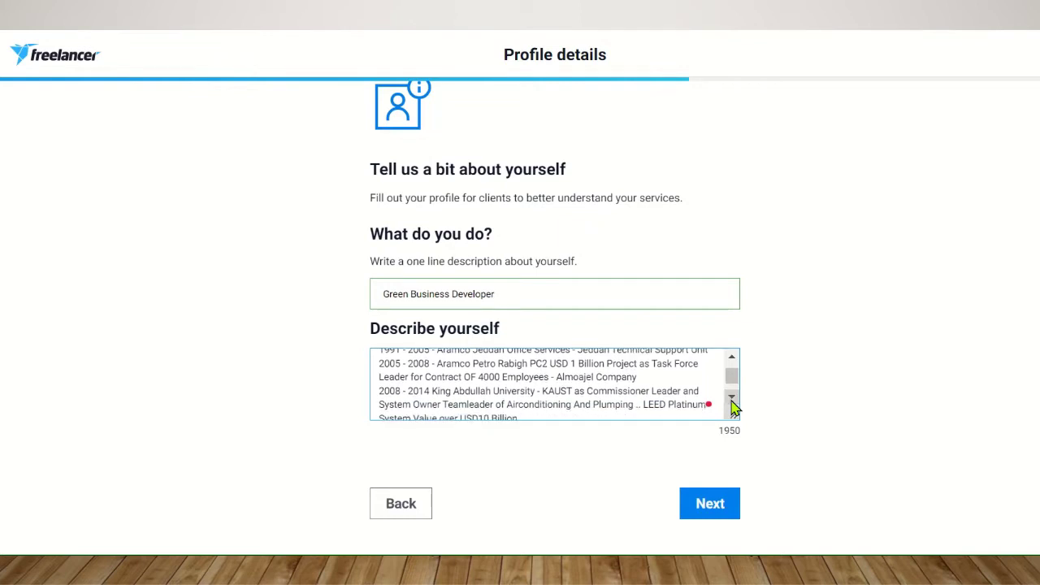
click(731, 398)
click(731, 398)
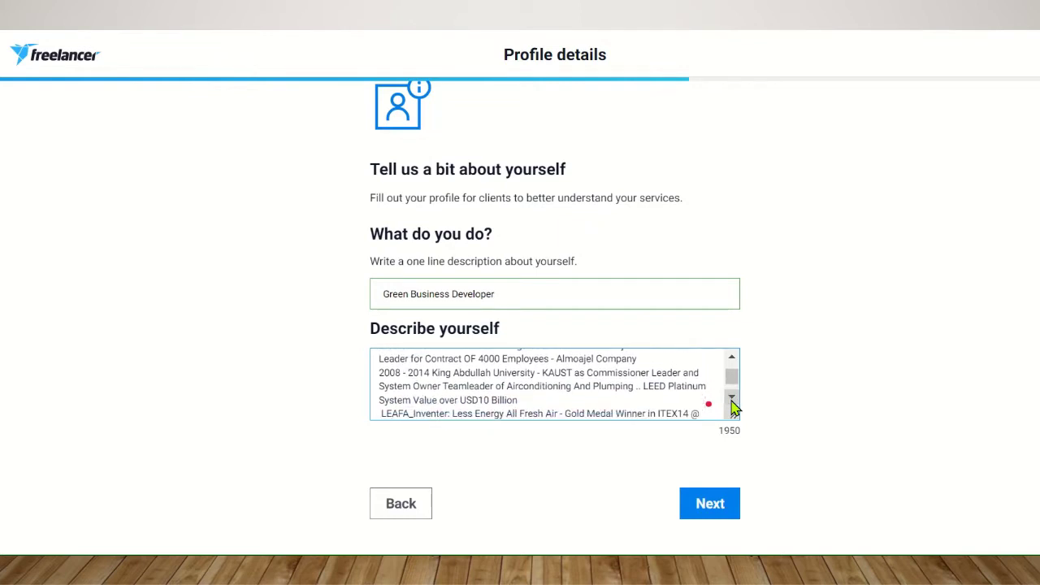
click(731, 399)
click(731, 399)
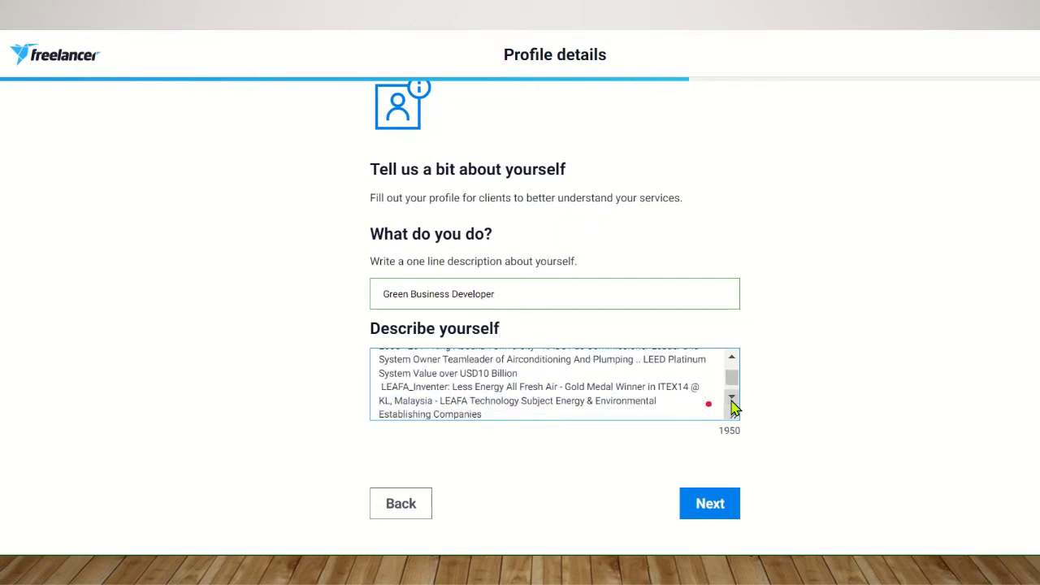
click(731, 399)
click(731, 399)
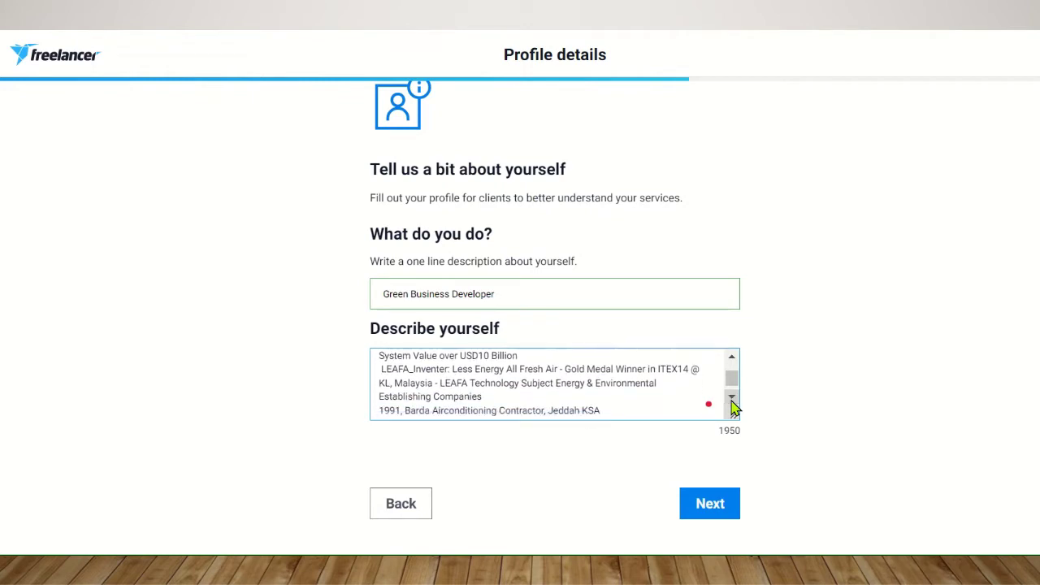
click(731, 398)
click(731, 399)
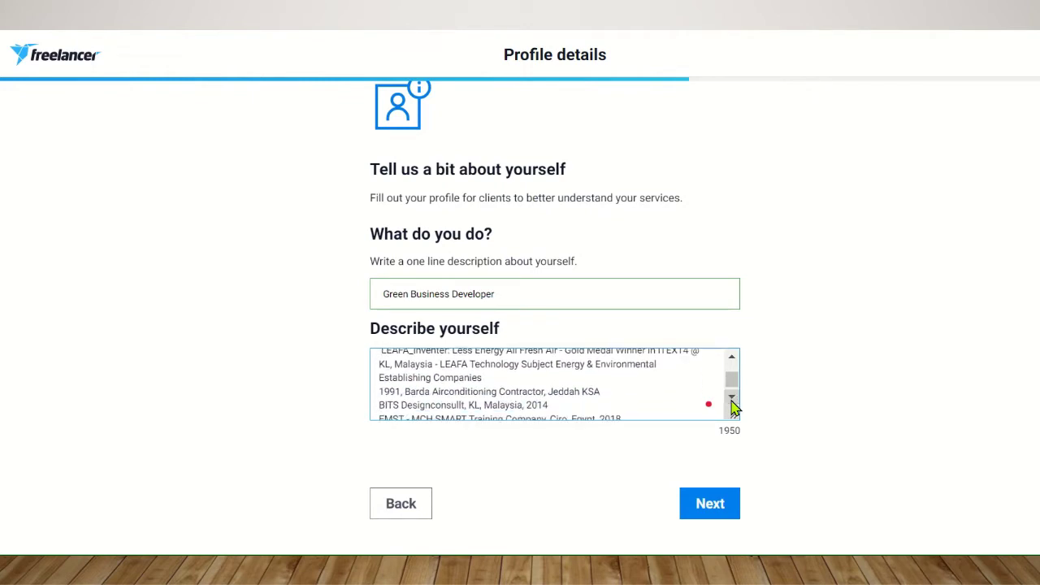
click(731, 398)
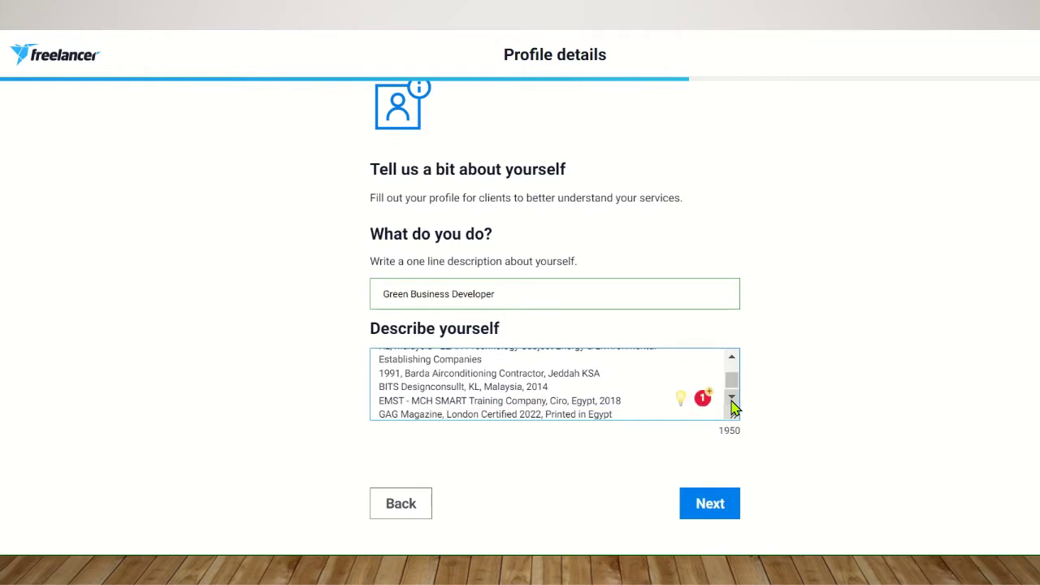
click(731, 399)
click(731, 399)
click(731, 399)
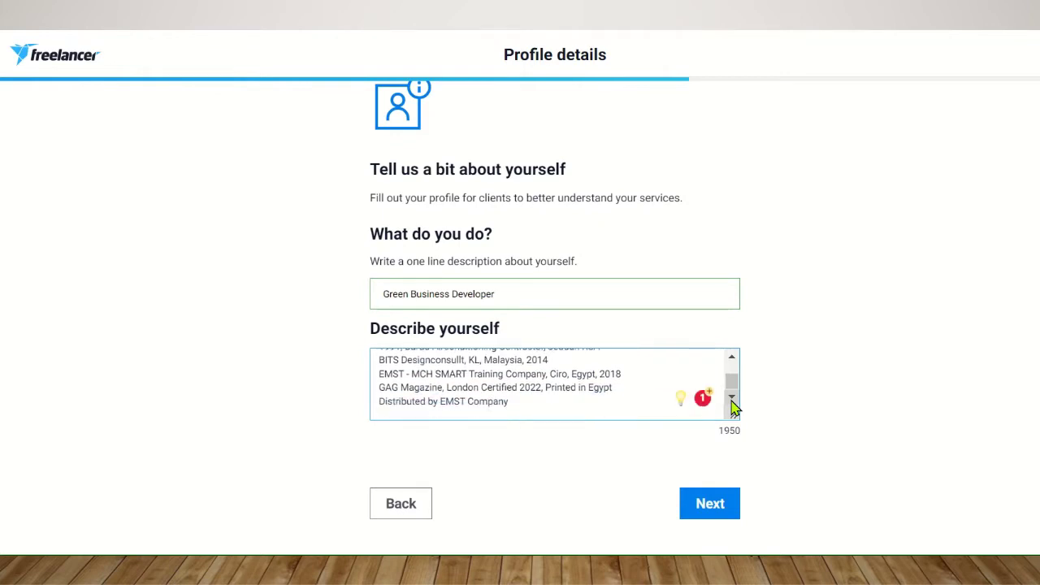
click(731, 399)
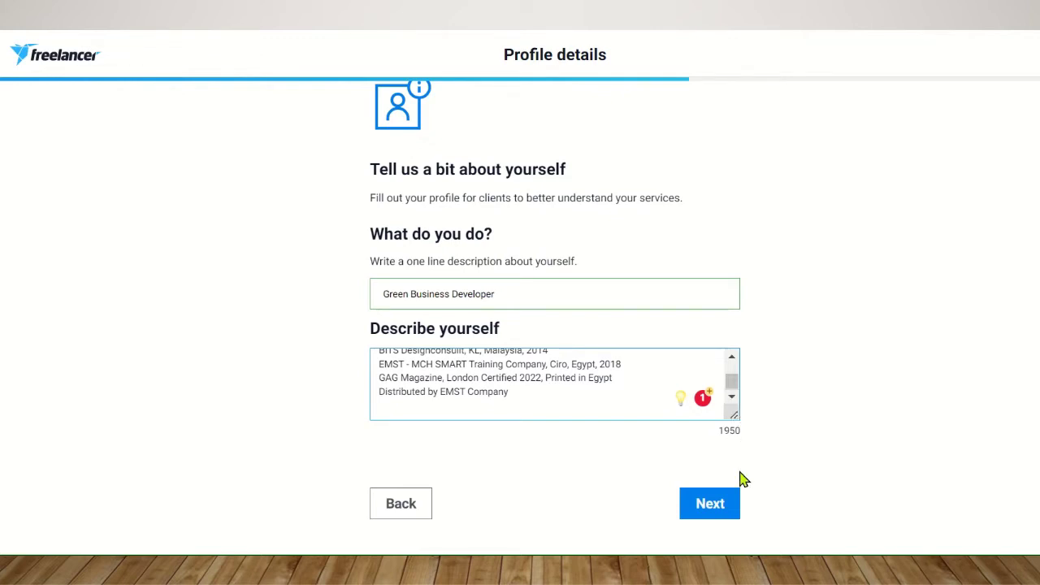
click(713, 512)
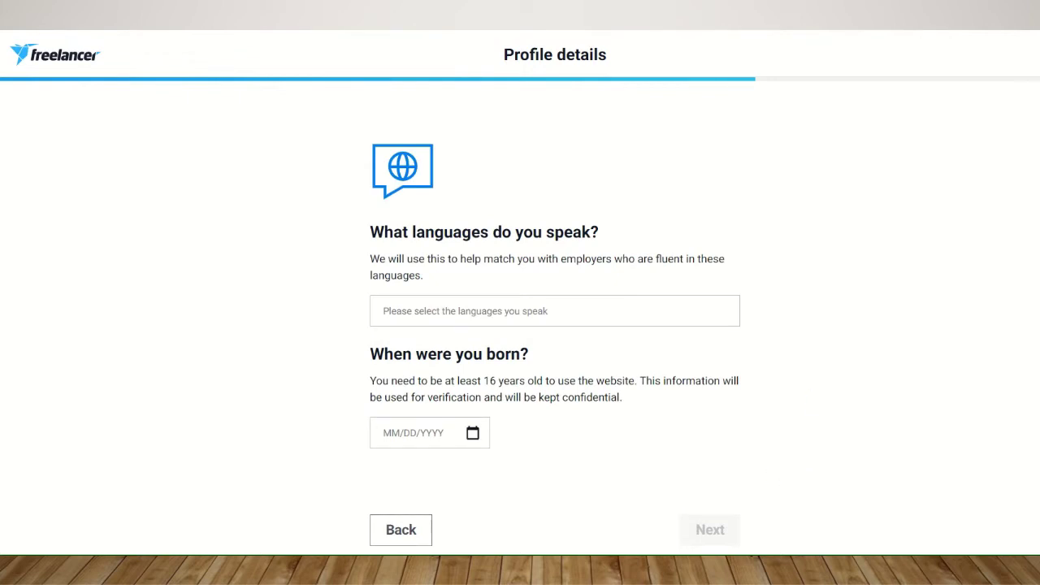
scroll(807, 451, down, 1)
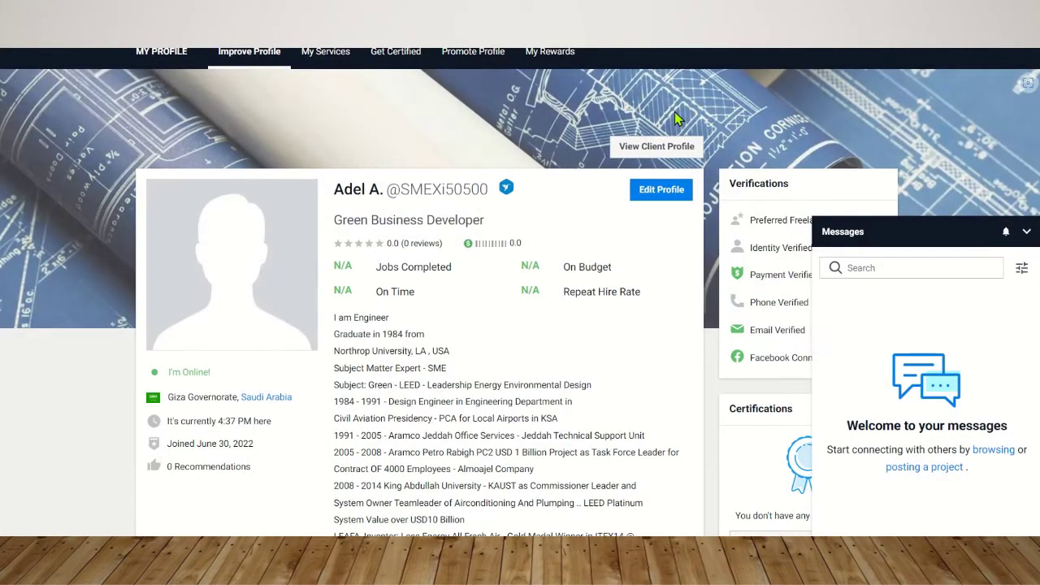
Step: Review the completed profile's description and statistics, then check its client view and the payment and Facebook verifications
scroll(679, 116, down, 5)
scroll(679, 117, up, 7)
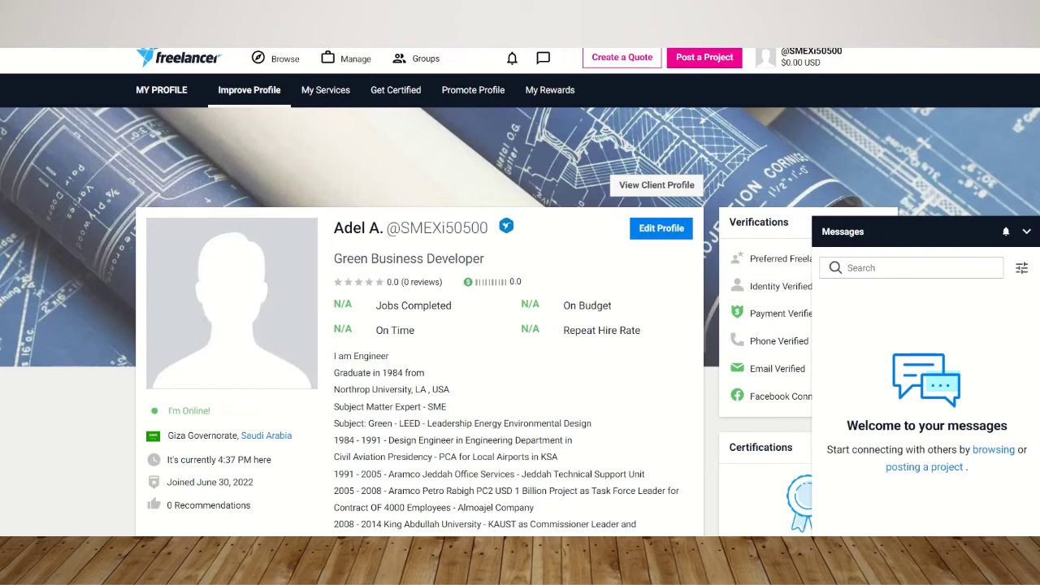
scroll(671, 271, down, 2)
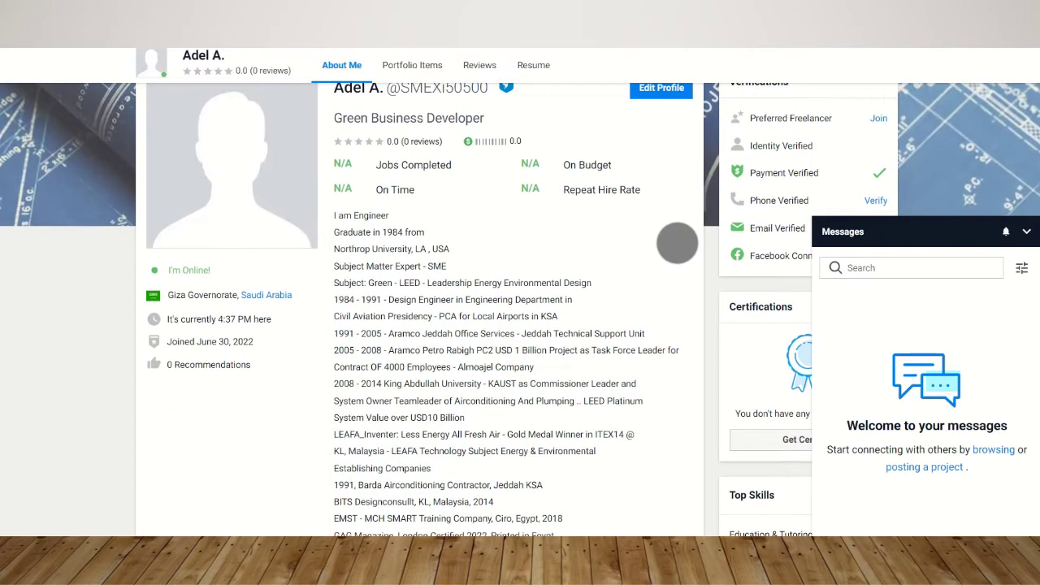
drag(682, 297, 655, 395)
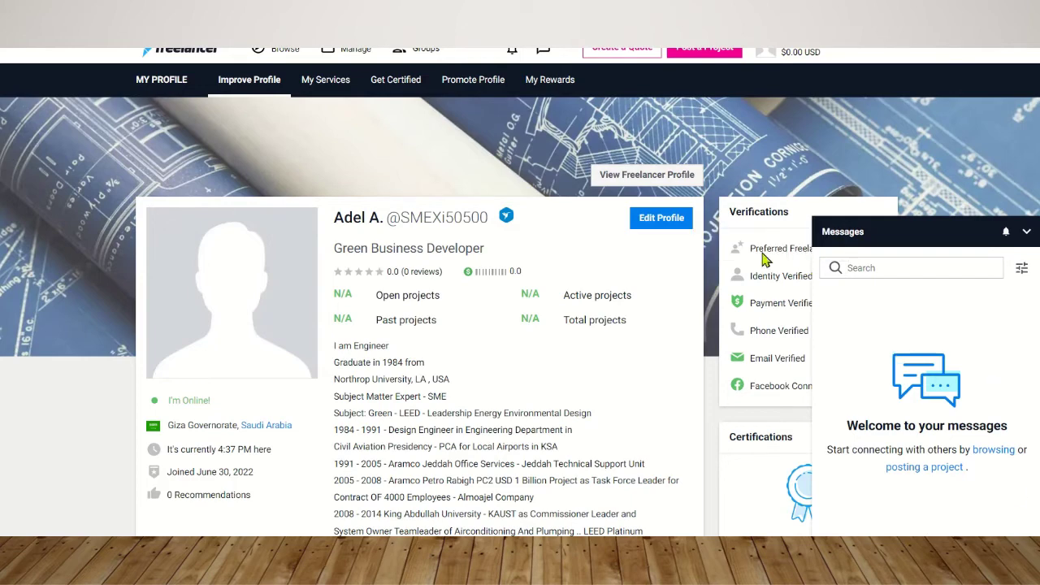
mouse_move(772, 313)
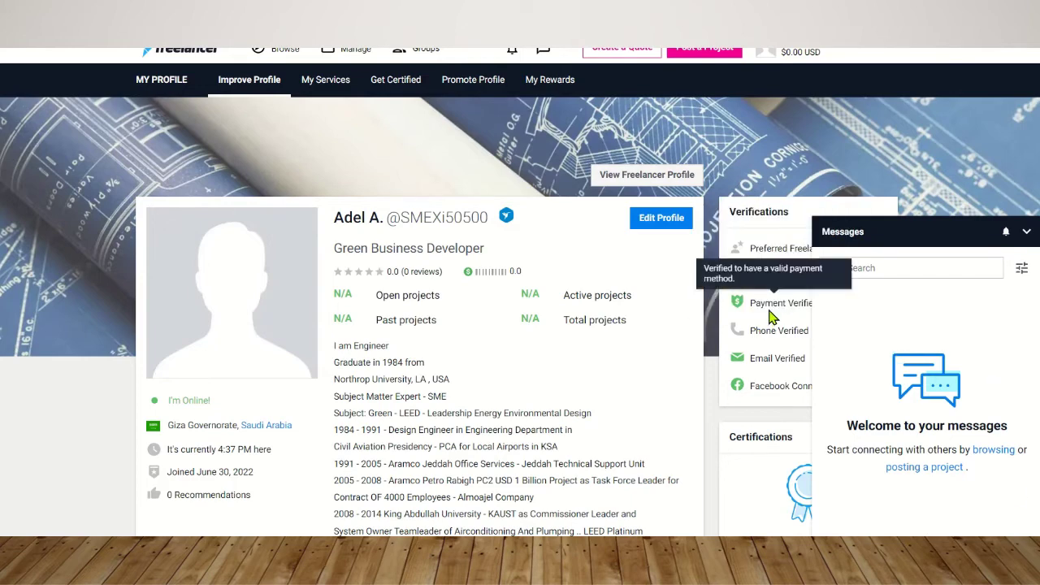
mouse_move(761, 388)
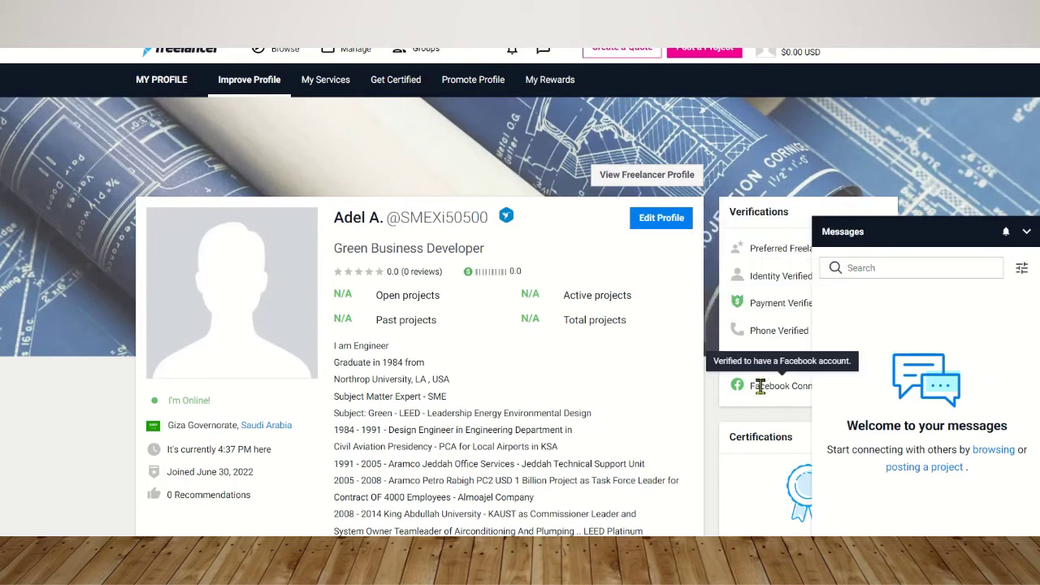
Step: Open My Rewards and review the overview's level, badges, achievements and leaderboard, collapsing the messages window and dismissing the project notification
click(559, 92)
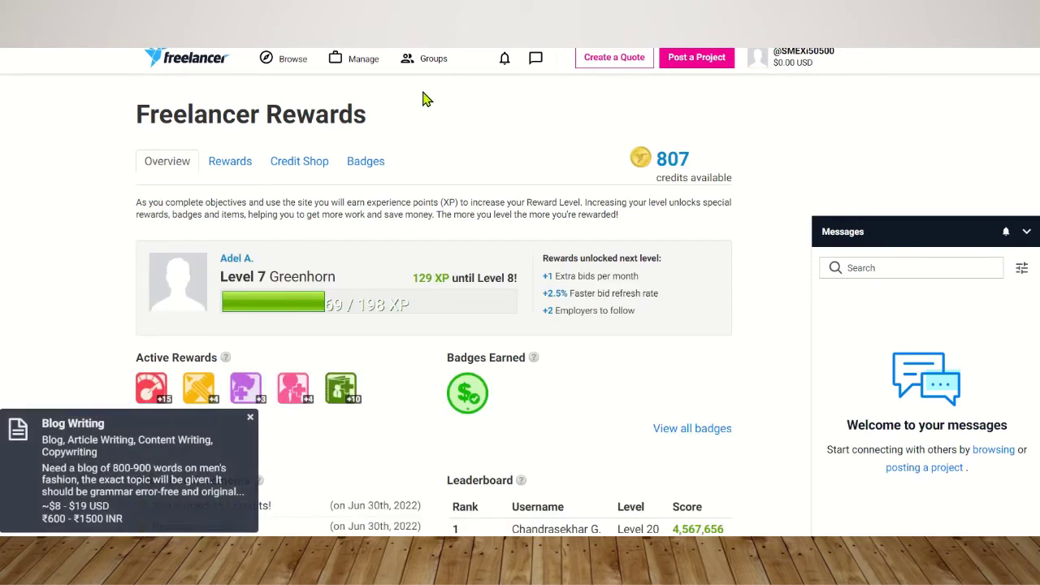
scroll(428, 117, down, 3)
scroll(428, 117, down, 3)
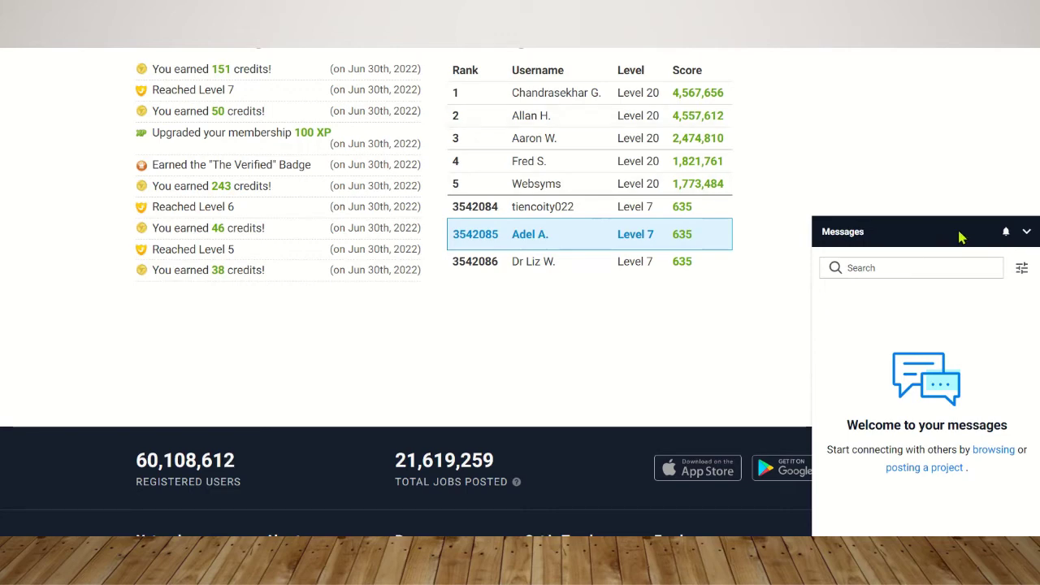
click(1027, 233)
scroll(775, 246, up, 6)
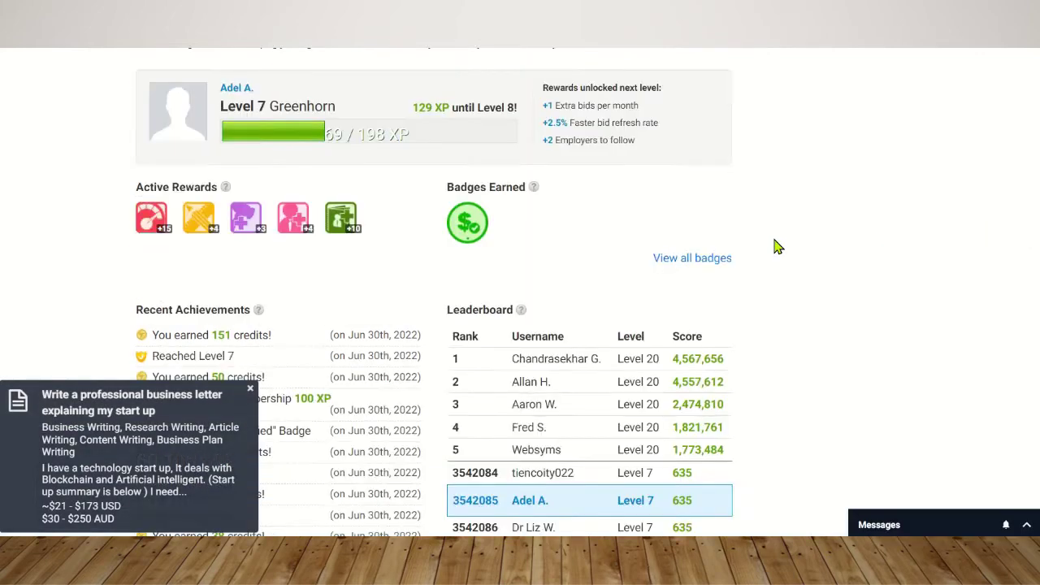
scroll(773, 246, down, 4)
scroll(774, 246, up, 4)
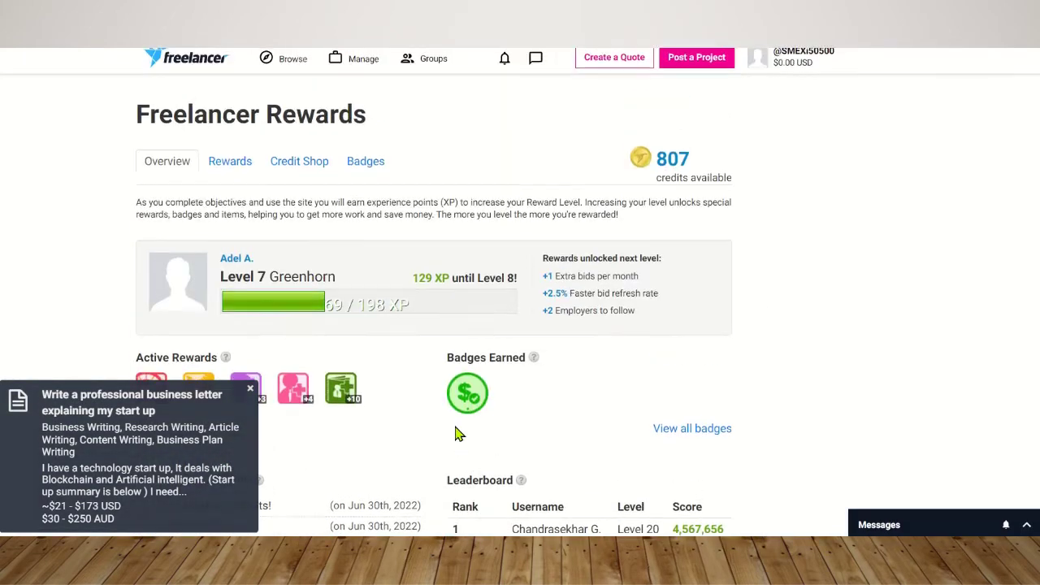
click(250, 389)
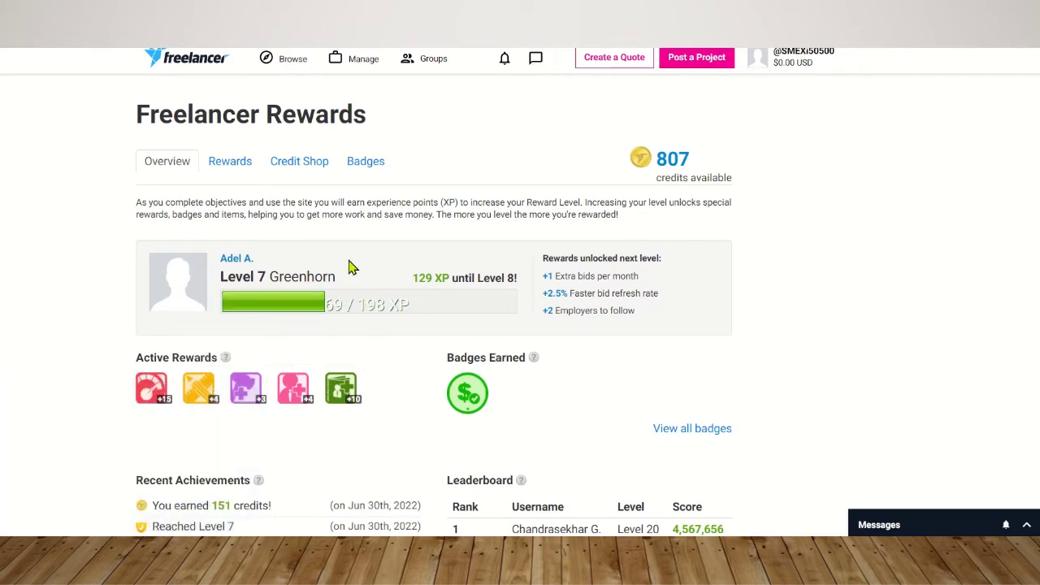
Step: View the reward benefits currently received and the rewards inventory
click(242, 172)
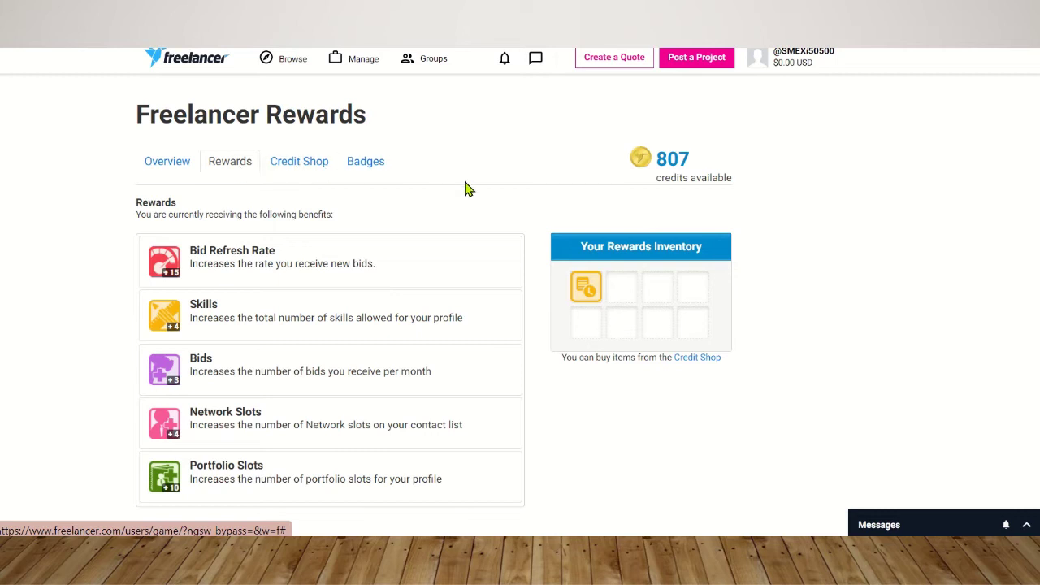
scroll(468, 188, down, 5)
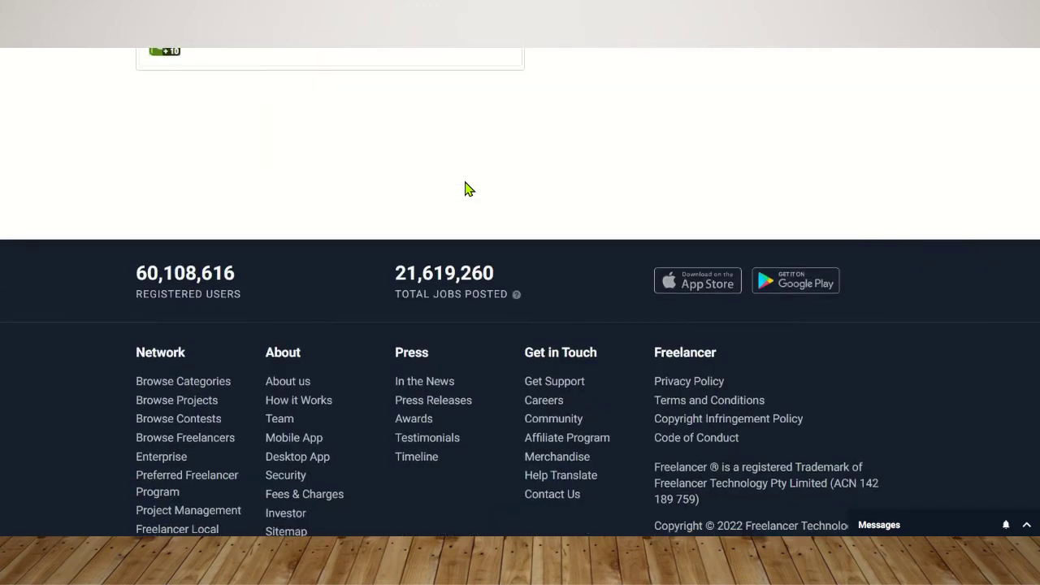
scroll(469, 189, up, 5)
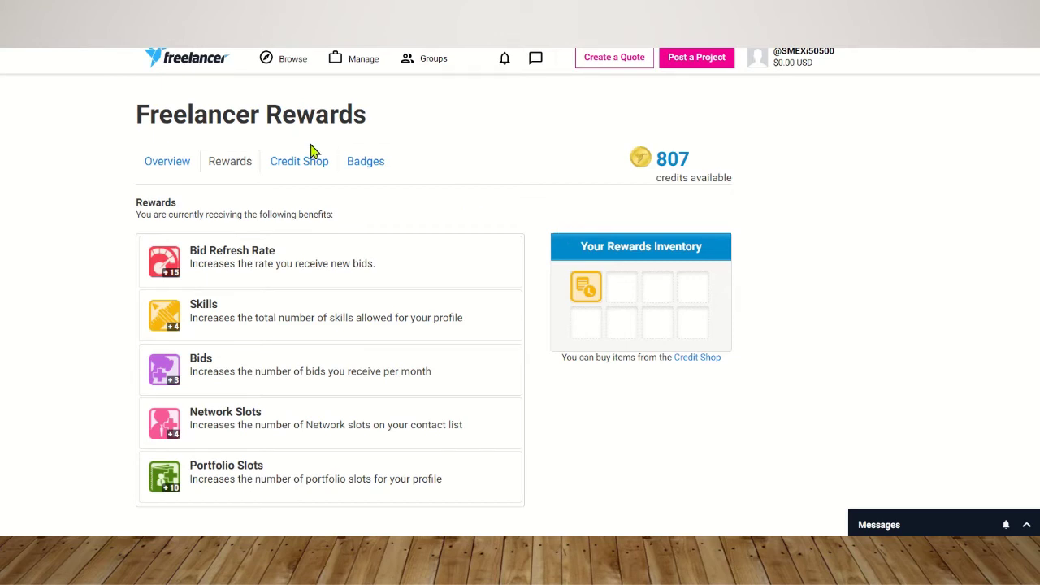
Step: Open the Freelancer Onboarding group and look through the posts and comments in its feed
click(437, 64)
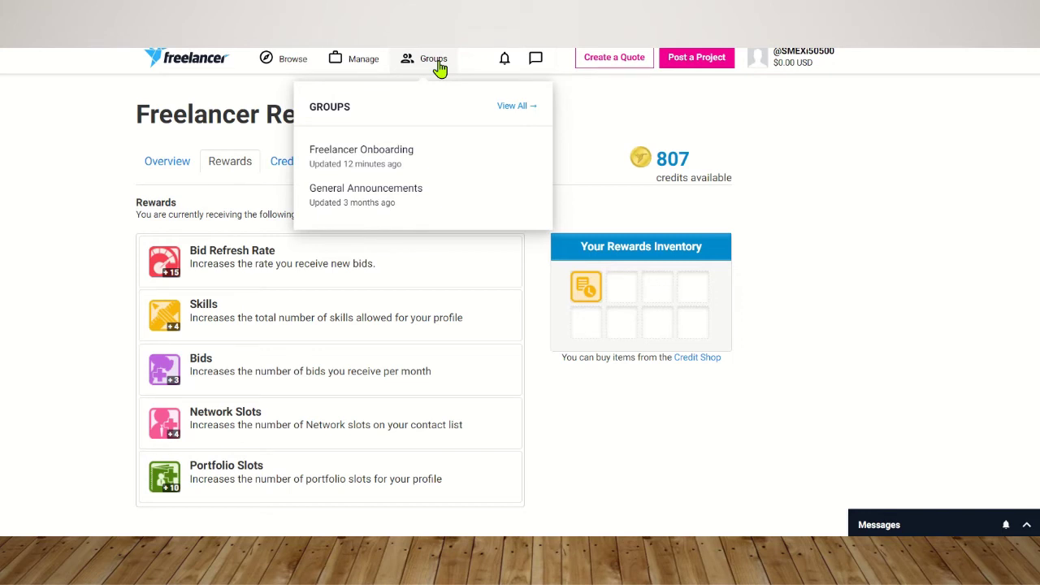
click(351, 162)
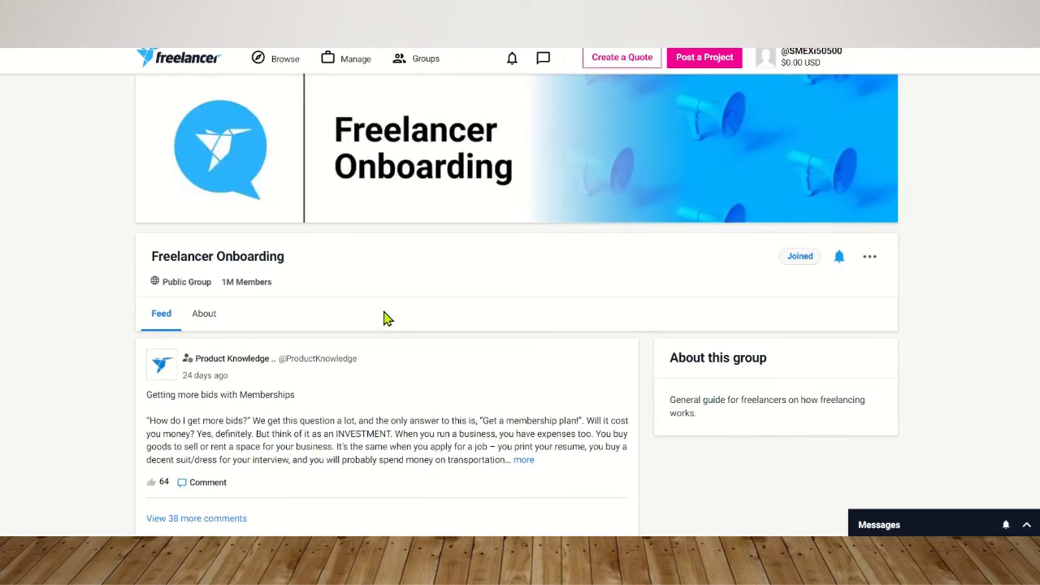
scroll(387, 318, down, 5)
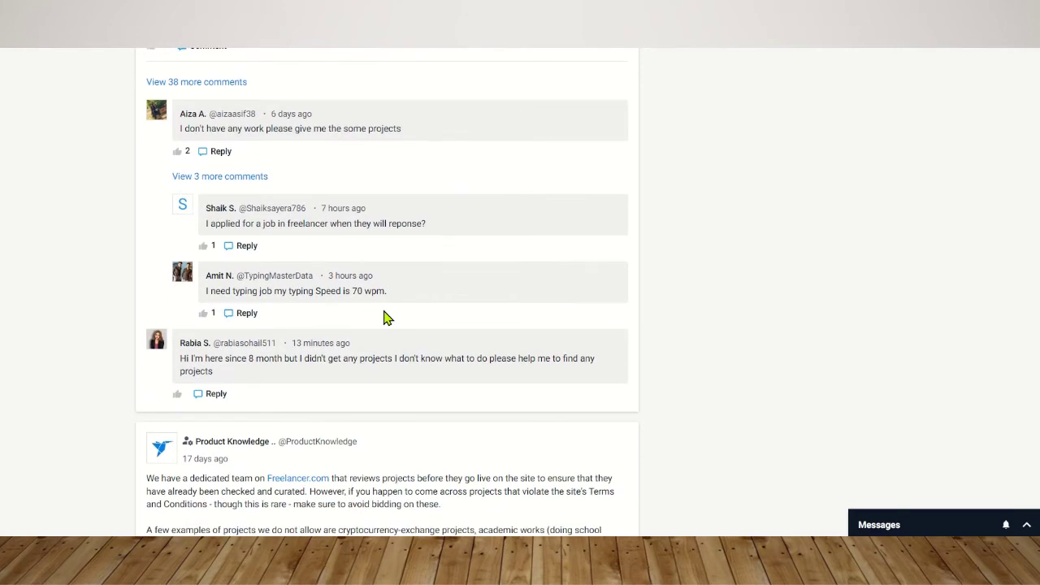
Step: Browse the site's project listings and look through the first page of latest results, including budgets, required skills and bids
scroll(387, 318, up, 5)
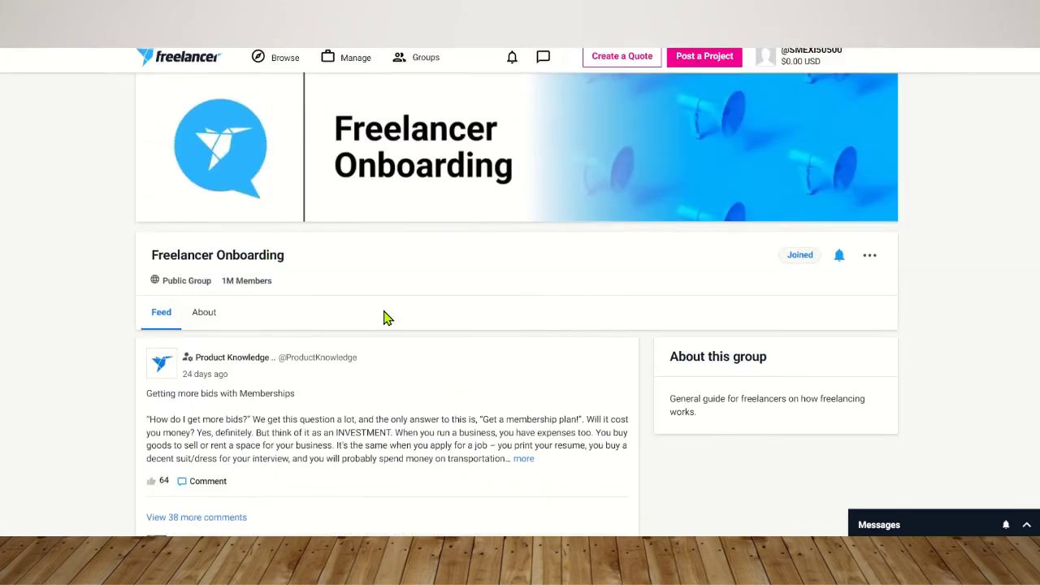
click(287, 65)
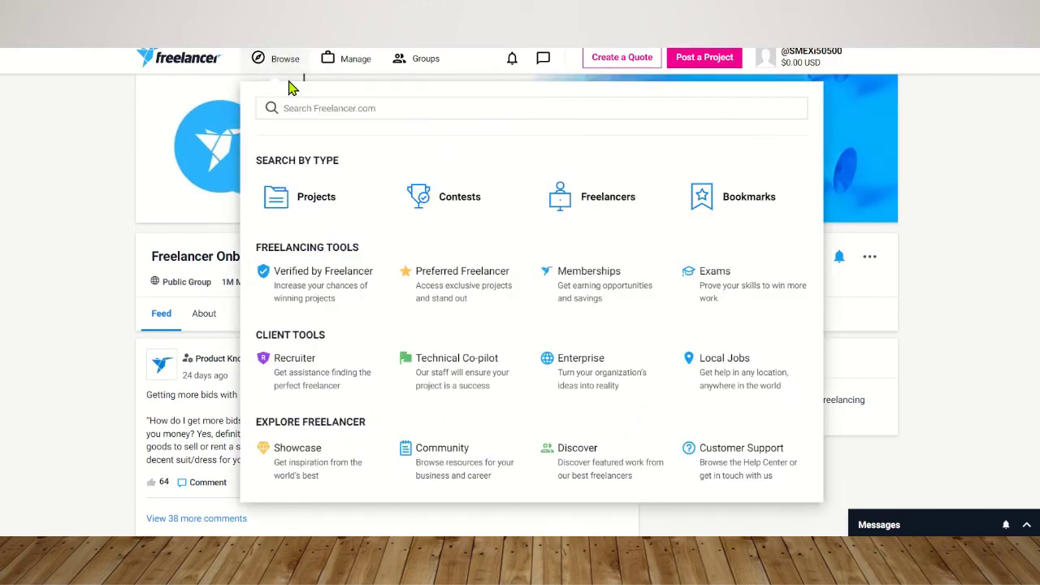
click(315, 199)
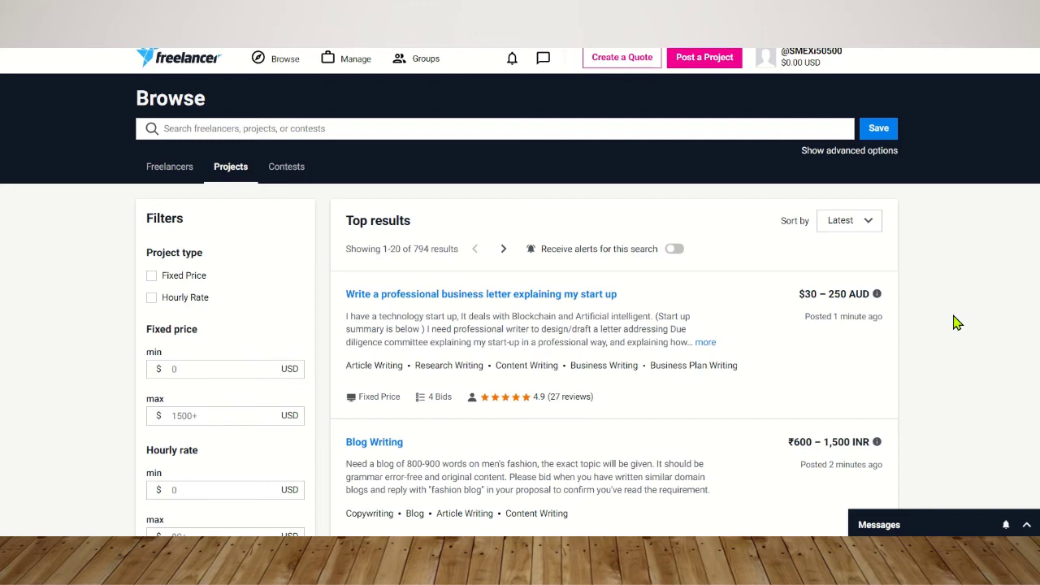
scroll(956, 322, down, 5)
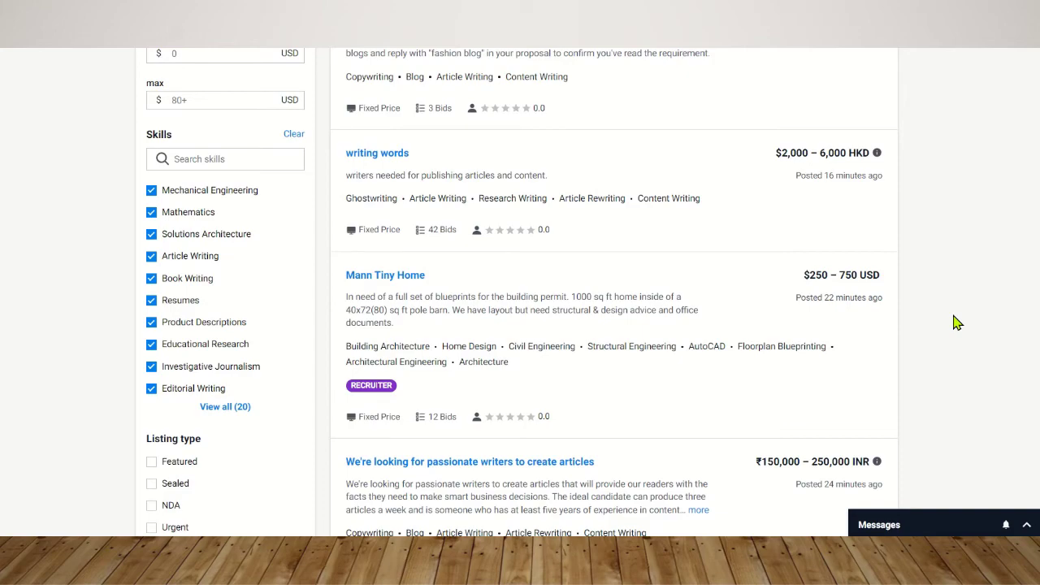
scroll(956, 323, down, 10)
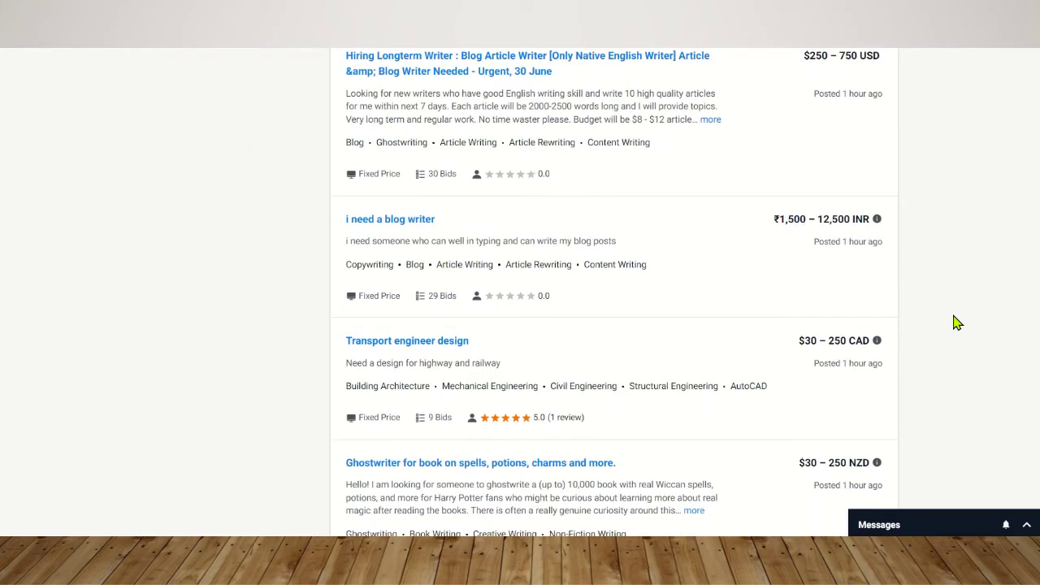
scroll(956, 322, down, 5)
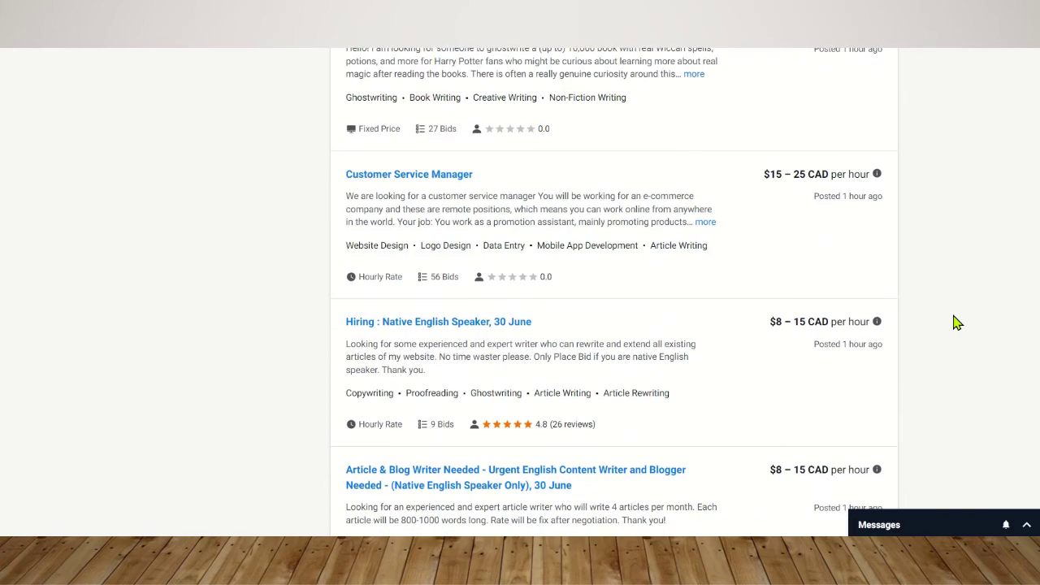
scroll(956, 322, down, 15)
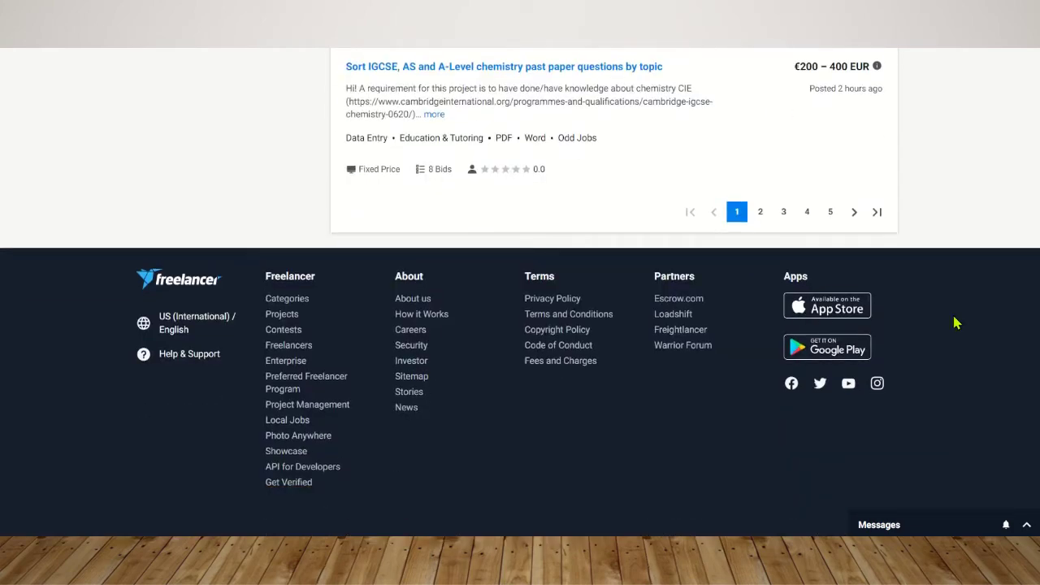
scroll(956, 323, up, 20)
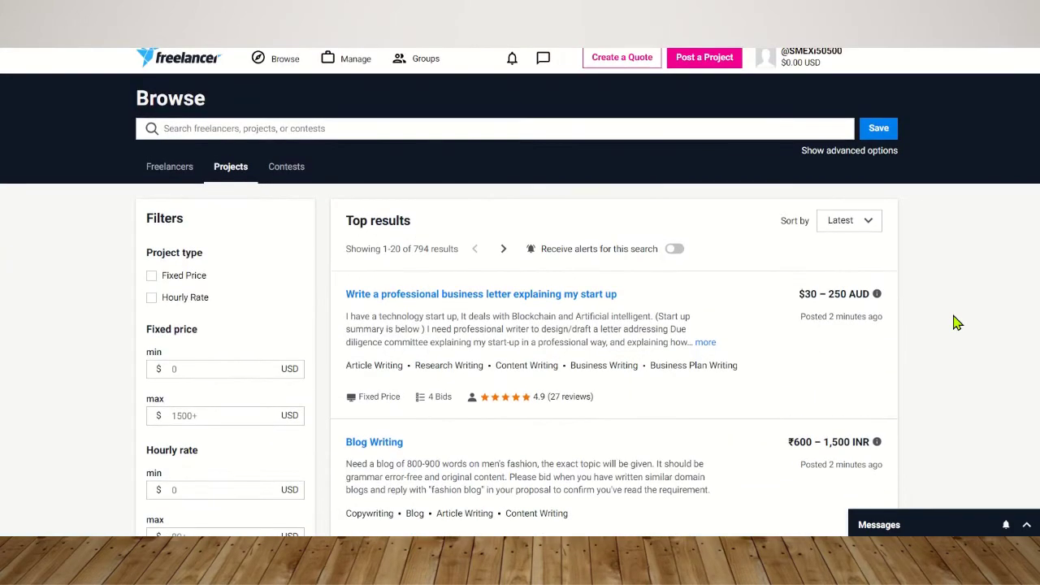